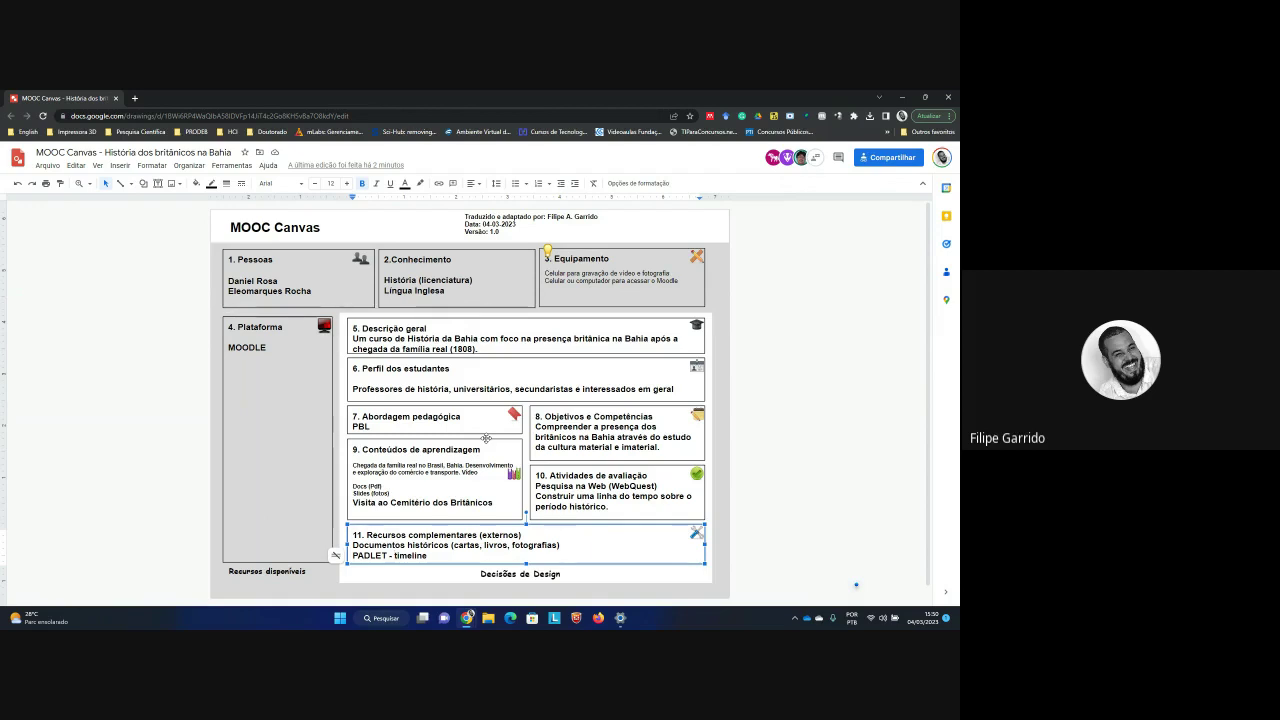
Switch from the MOOC Canvas drawing to the Cópia de Matriz de DIns spreadsheet, checking the Google Meet call on the way.
{"action": "key", "text": "alt+Tab"}
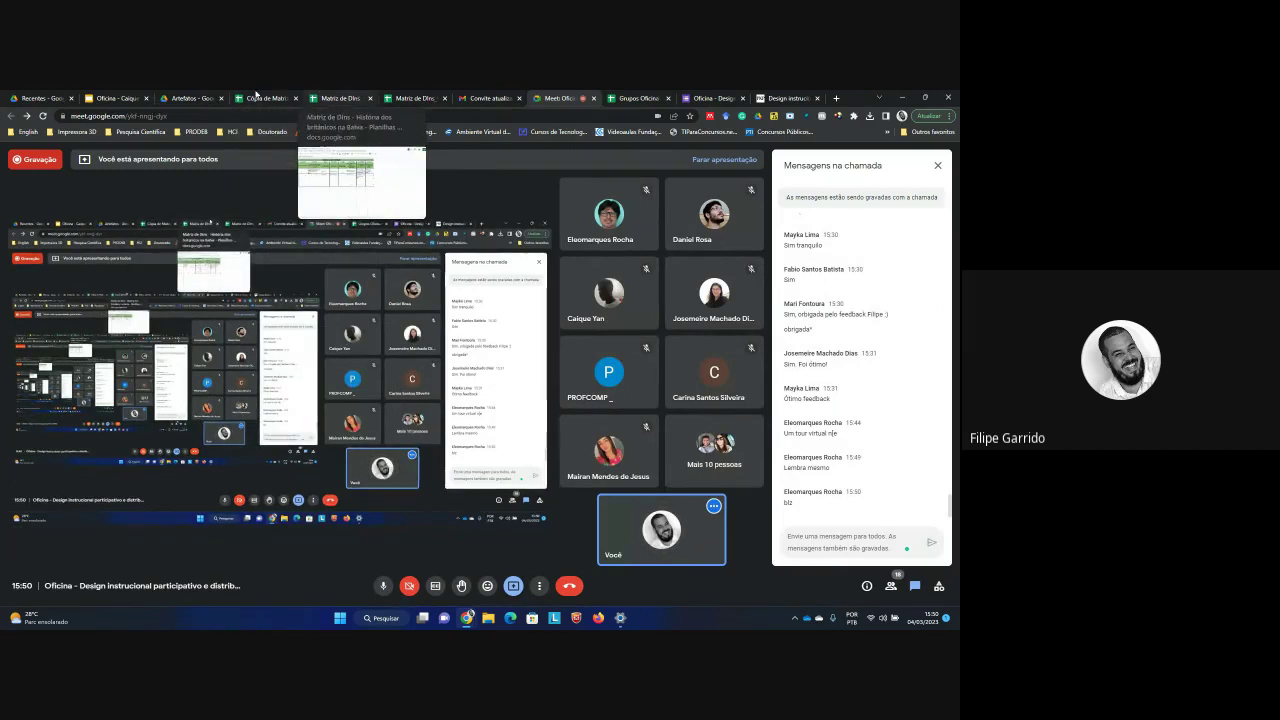
{"action": "left_click", "coordinate": [247, 96]}
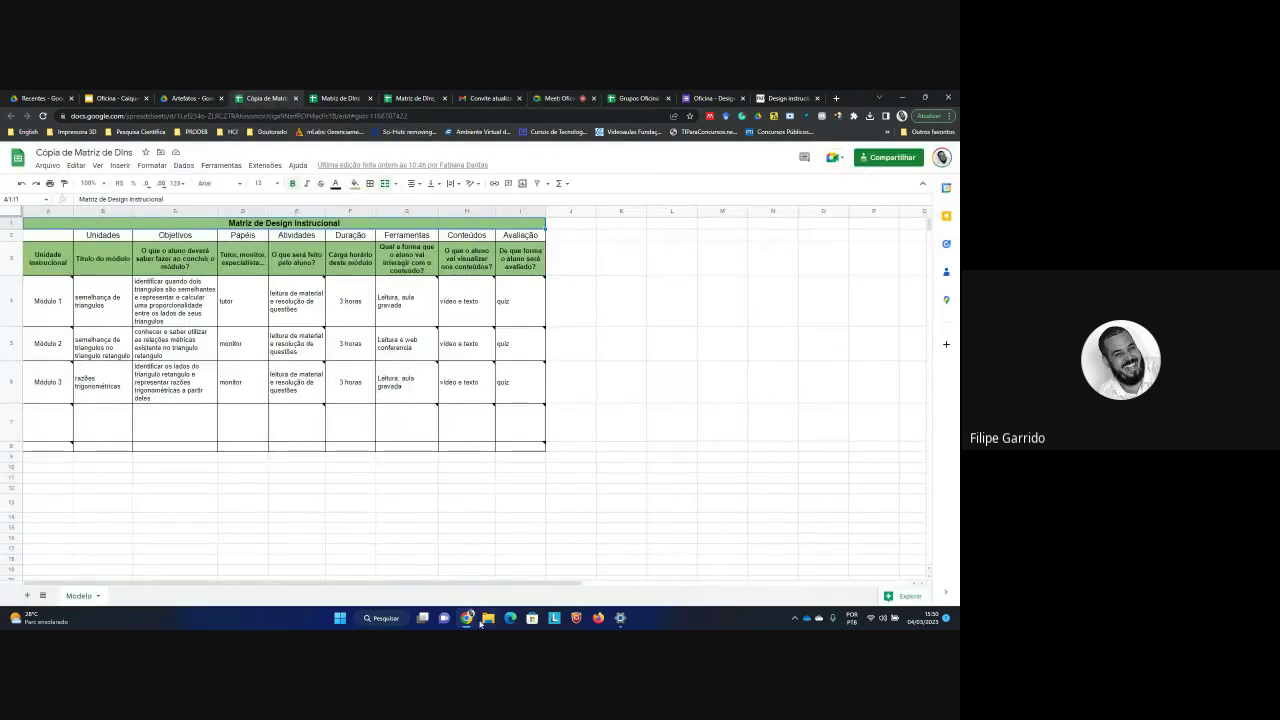
{"action": "mouse_move", "coordinate": [470, 622]}
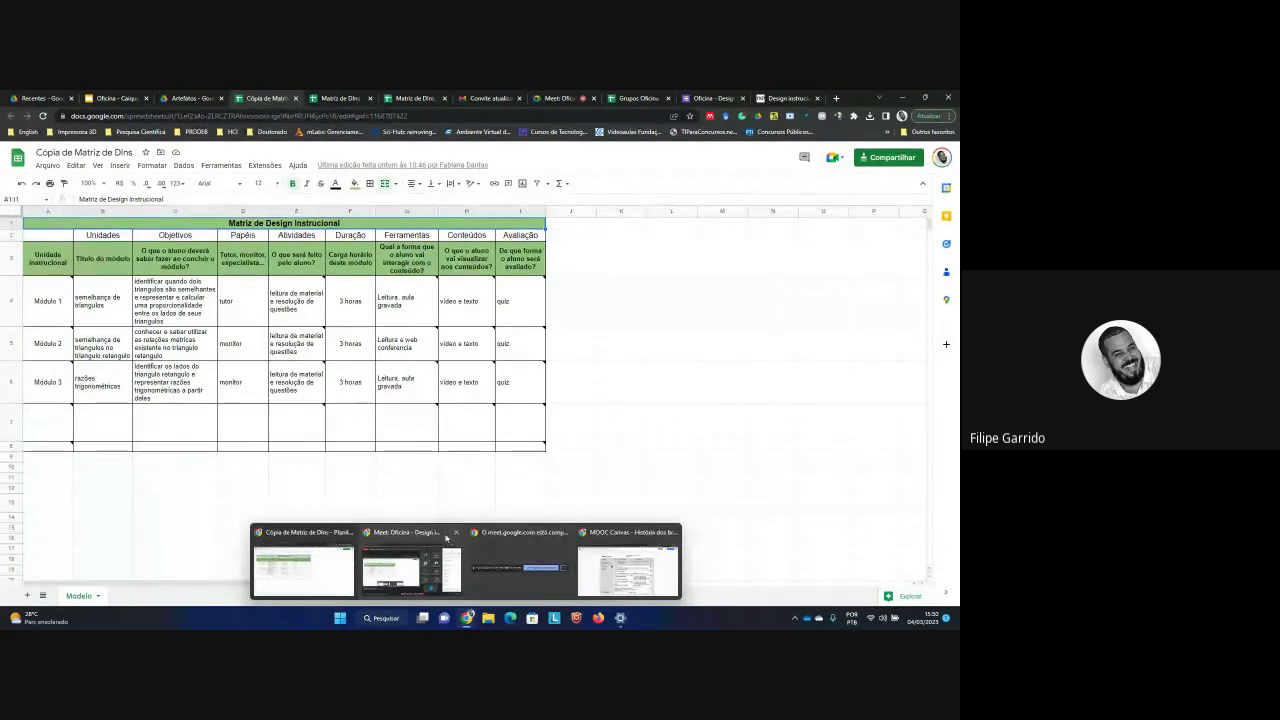
{"action": "left_click", "coordinate": [436, 545]}
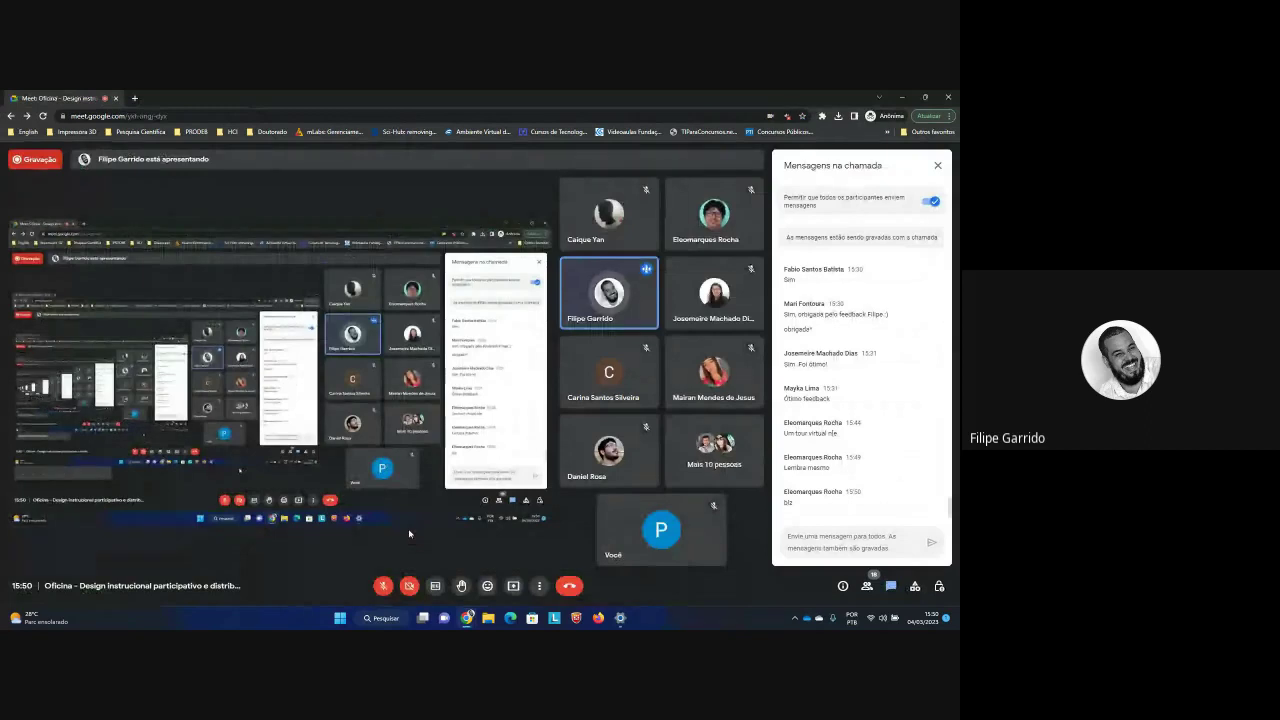
{"action": "mouse_move", "coordinate": [462, 616]}
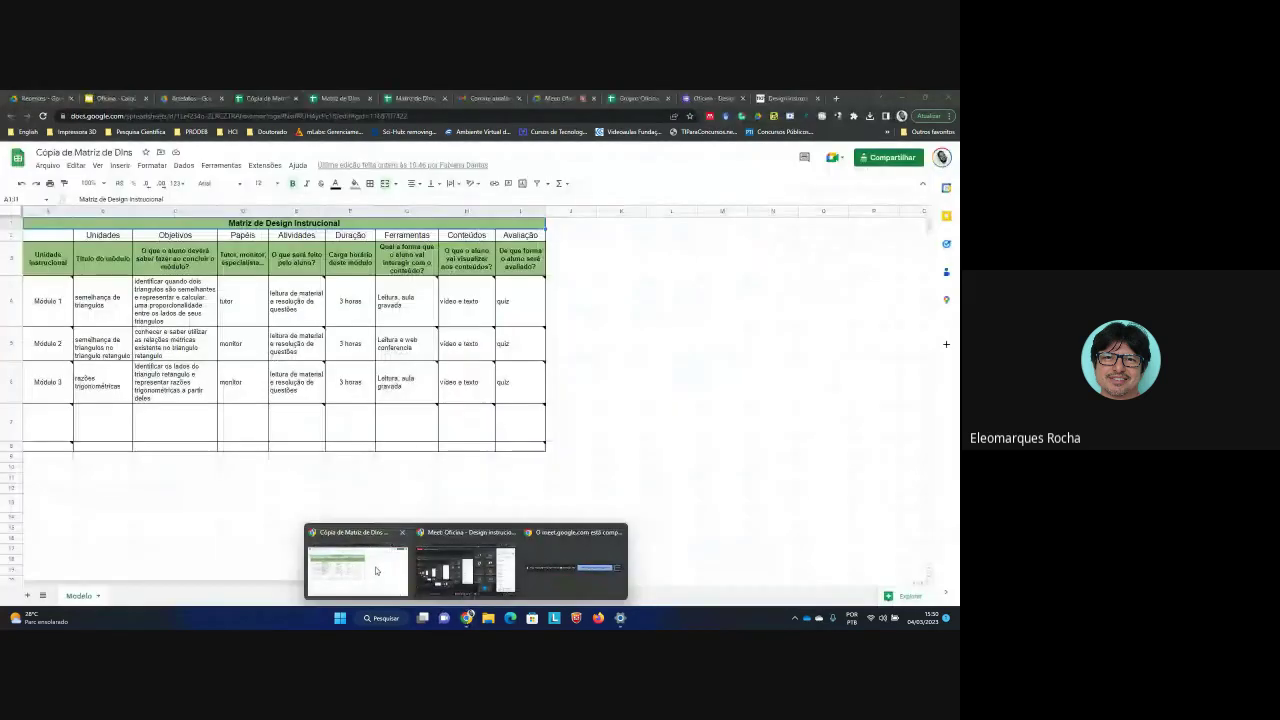
{"action": "left_click", "coordinate": [376, 571]}
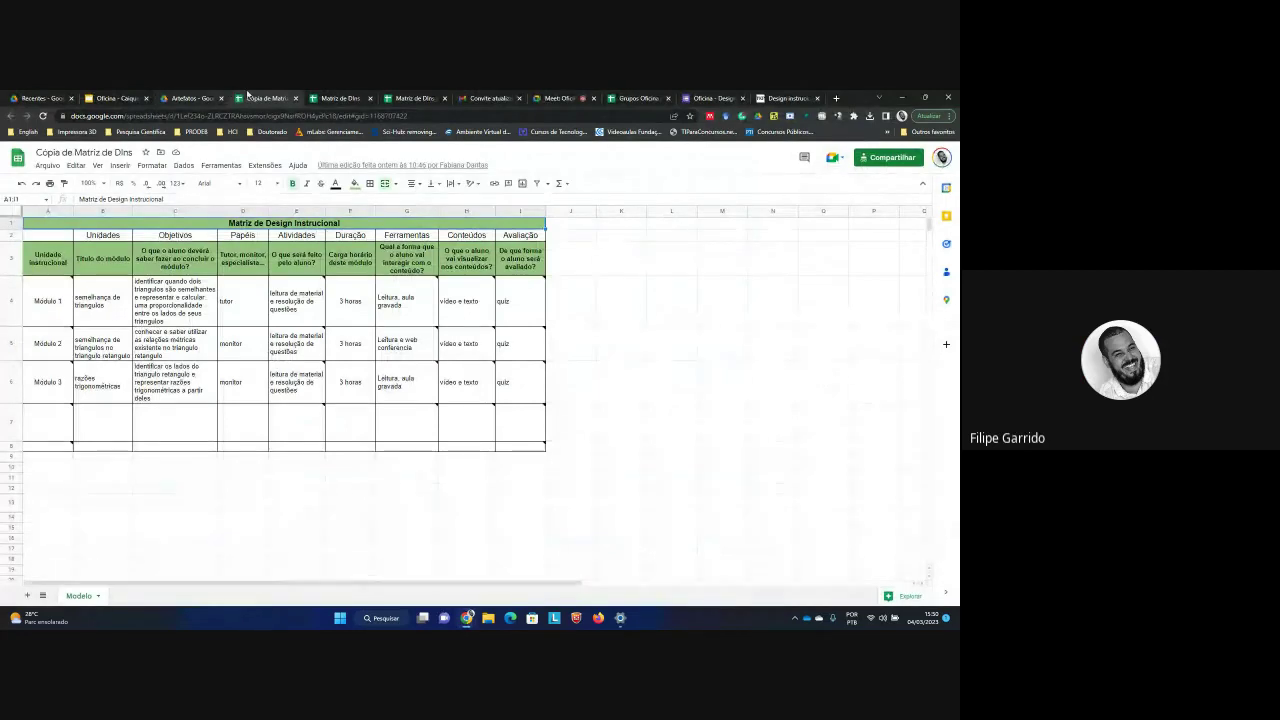
Open the Matriz de DIns_Grupo 3 spreadsheet and look through its module rows down to Módulo 5 and back to the title.
{"action": "left_click", "coordinate": [341, 96]}
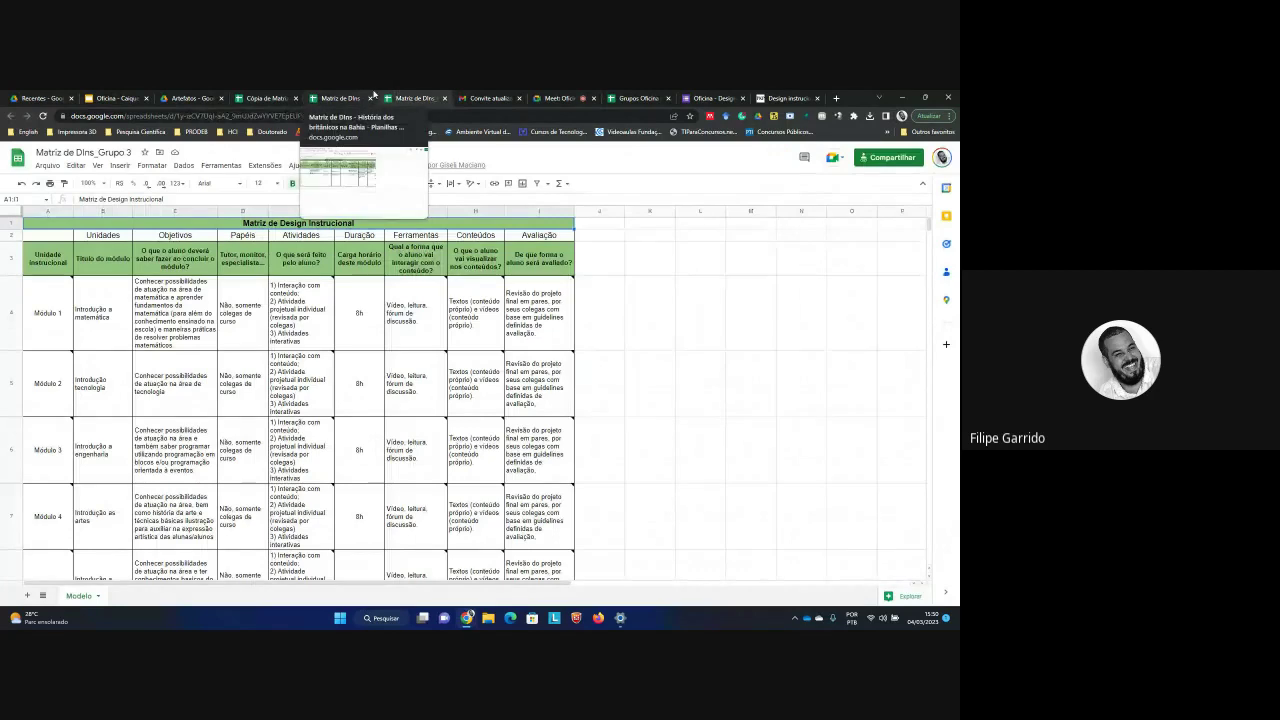
{"action": "key", "text": "Down"}
{"action": "key", "text": "Down"}
{"action": "key", "text": "Down"}
{"action": "key", "text": "Down"}
{"action": "key", "text": "Down"}
{"action": "key", "text": "Down"}
{"action": "key", "text": "Down"}
{"action": "key", "text": "Down"}
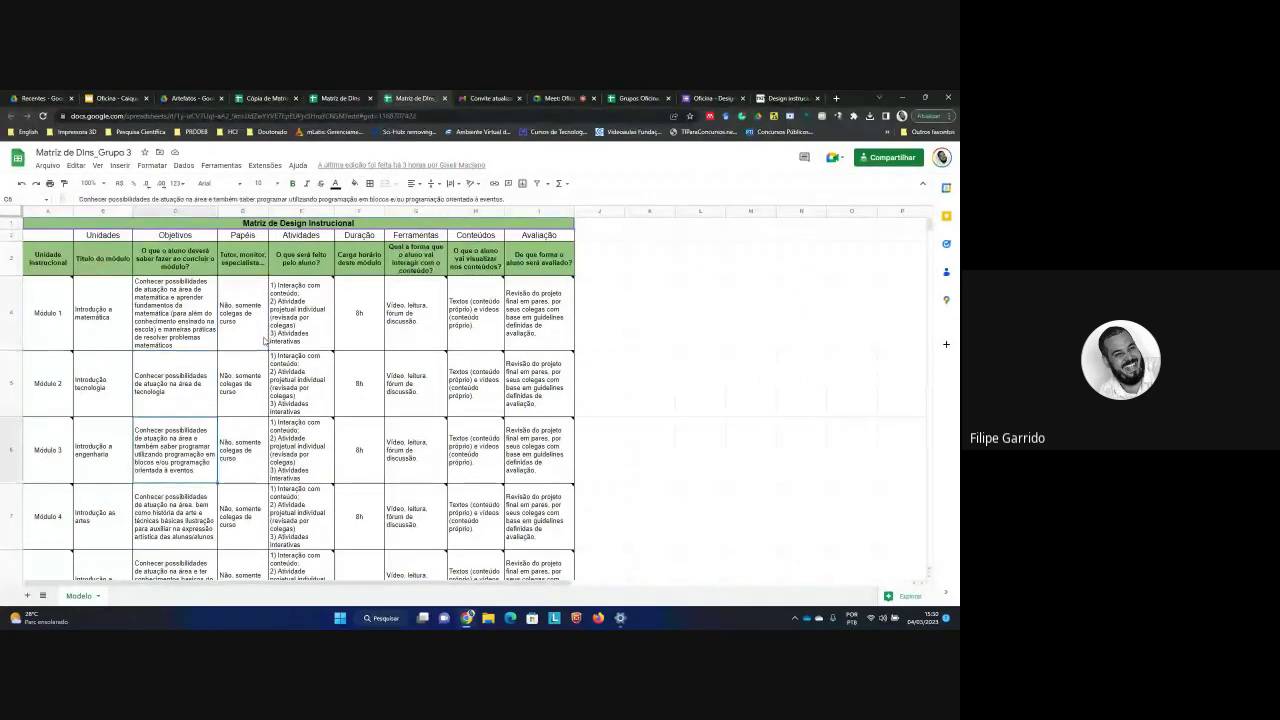
{"action": "key", "text": "Up"}
{"action": "key", "text": "Left"}
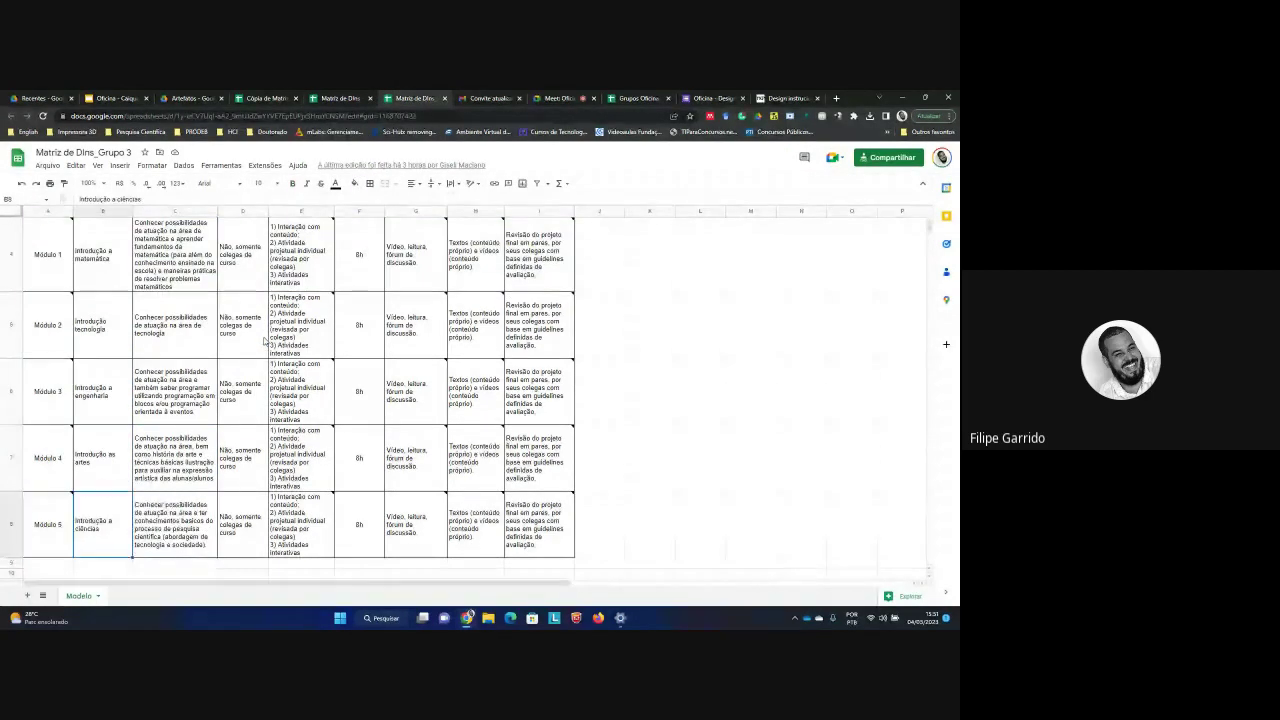
{"action": "key", "text": "Up"}
{"action": "key", "text": "Up"}
{"action": "key", "text": "ctrl+Home"}
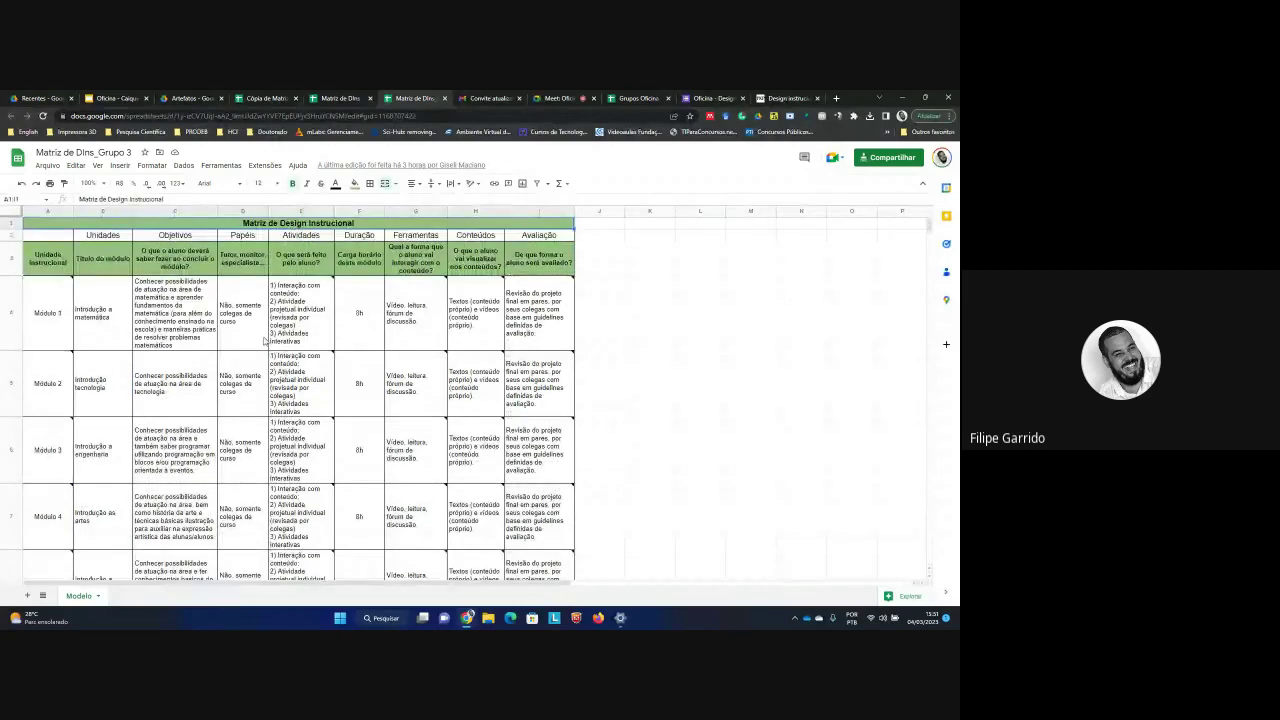
View the História dos britânicos na Bahia matrix in its own maximized window and close it.
{"action": "left_click", "coordinate": [335, 98]}
{"action": "left_click_drag", "start_coordinate": [337, 175], "coordinate": [340, 178]}
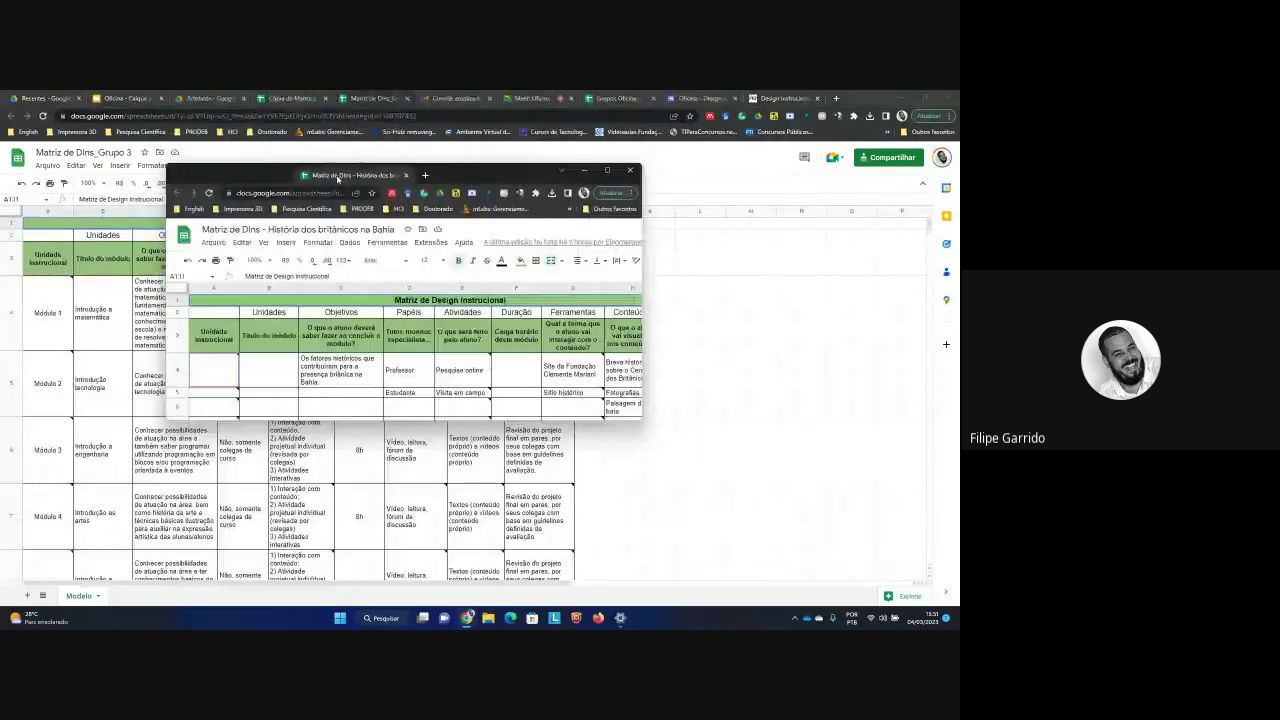
{"action": "left_click", "coordinate": [607, 172]}
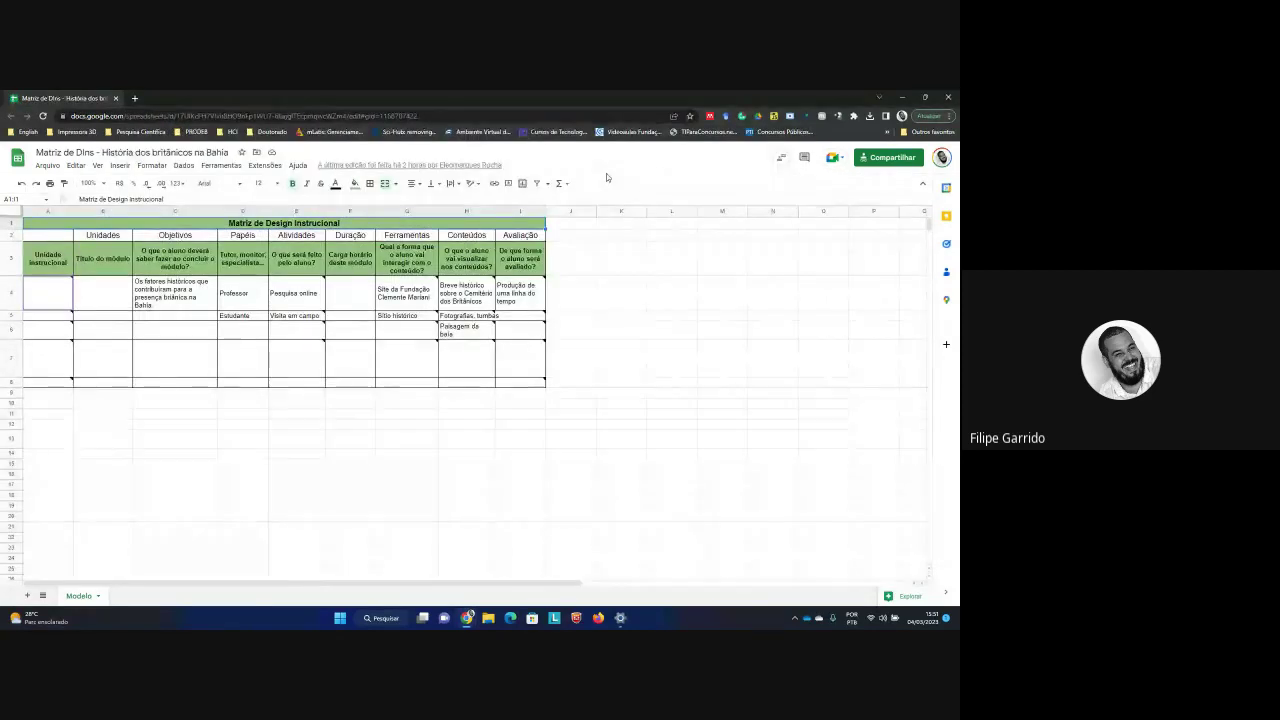
{"action": "key", "text": "ctrl+w"}
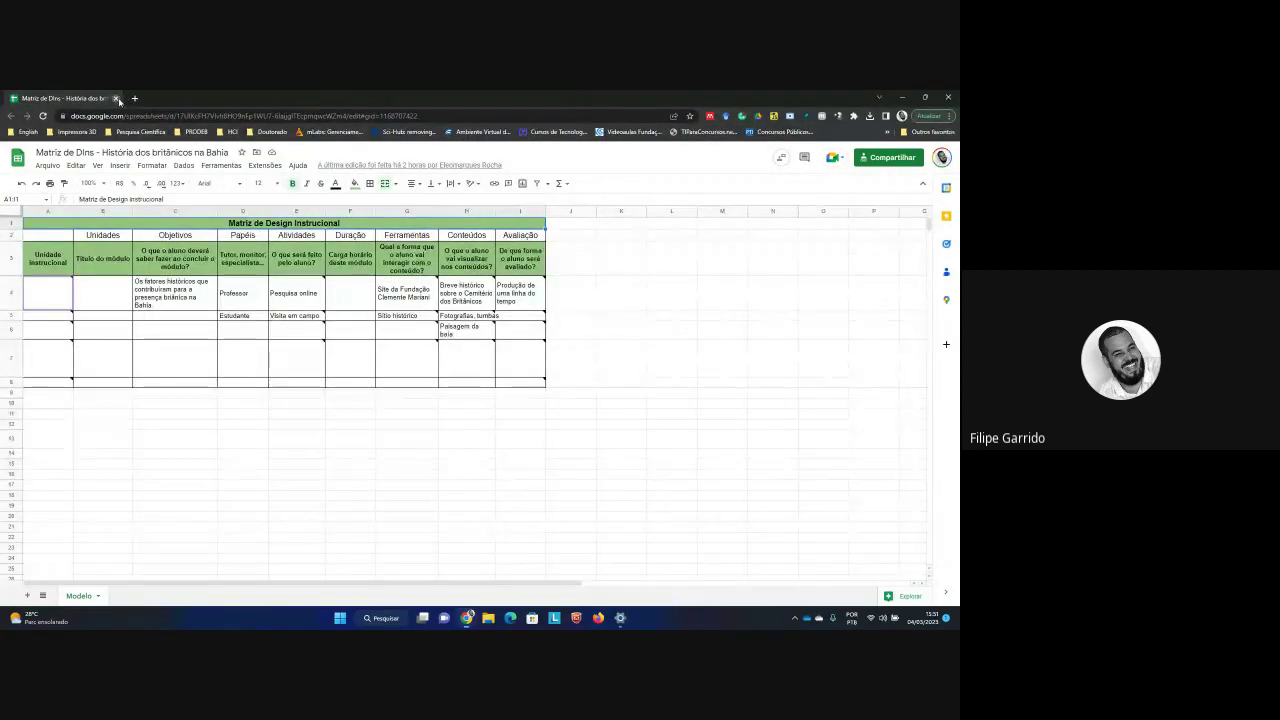
Move the Matriz de DIns_Grupo 3 spreadsheet out into its own browser window.
{"action": "left_click", "coordinate": [306, 97]}
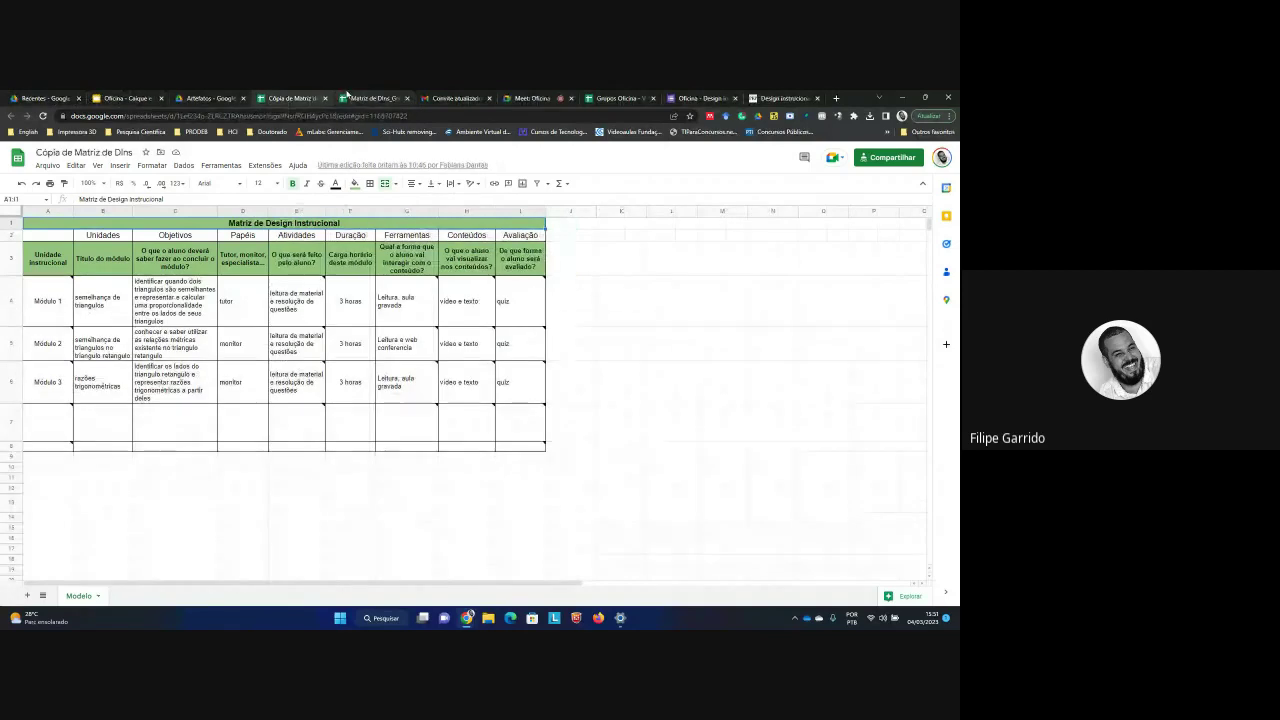
{"action": "left_click", "coordinate": [346, 95]}
{"action": "left_click_drag", "start_coordinate": [346, 95], "coordinate": [348, 124]}
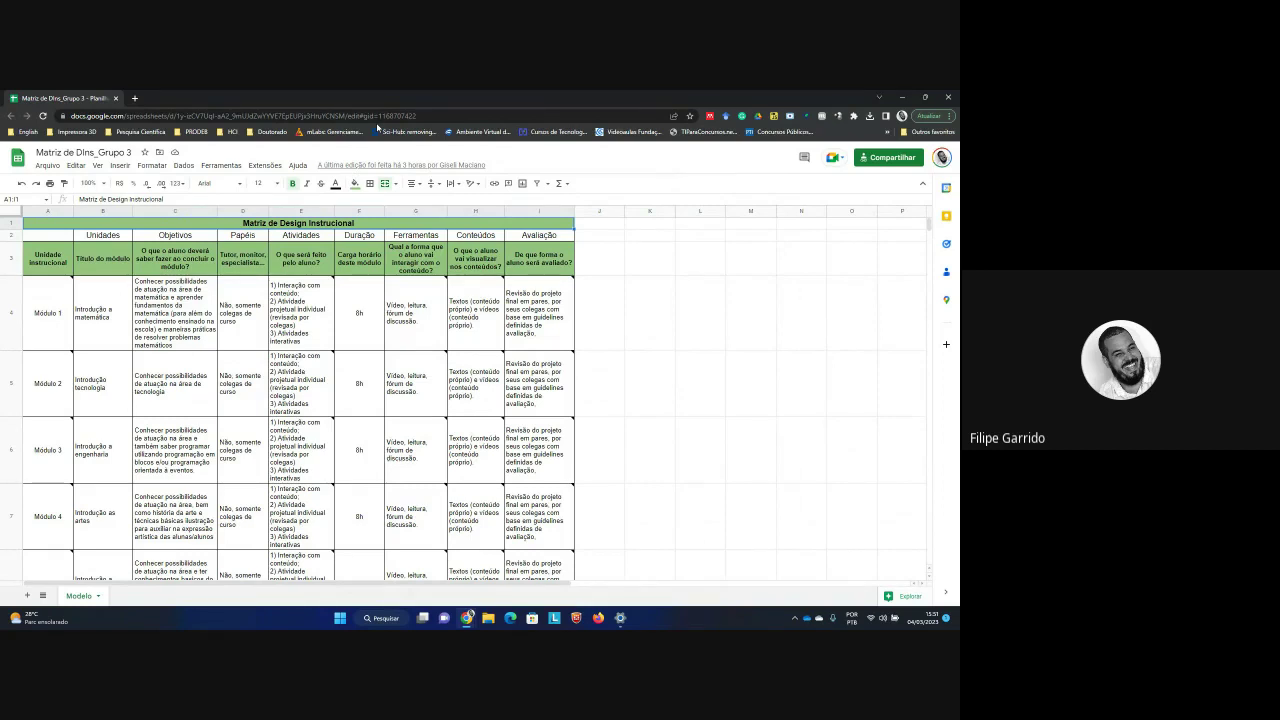
Look over all five module rows of the Grupo 3 matrix and return to the Matriz de Design Instrucional title.
{"action": "key", "text": "Down"}
{"action": "key", "text": "Down"}
{"action": "key", "text": "Down"}
{"action": "key", "text": "Down"}
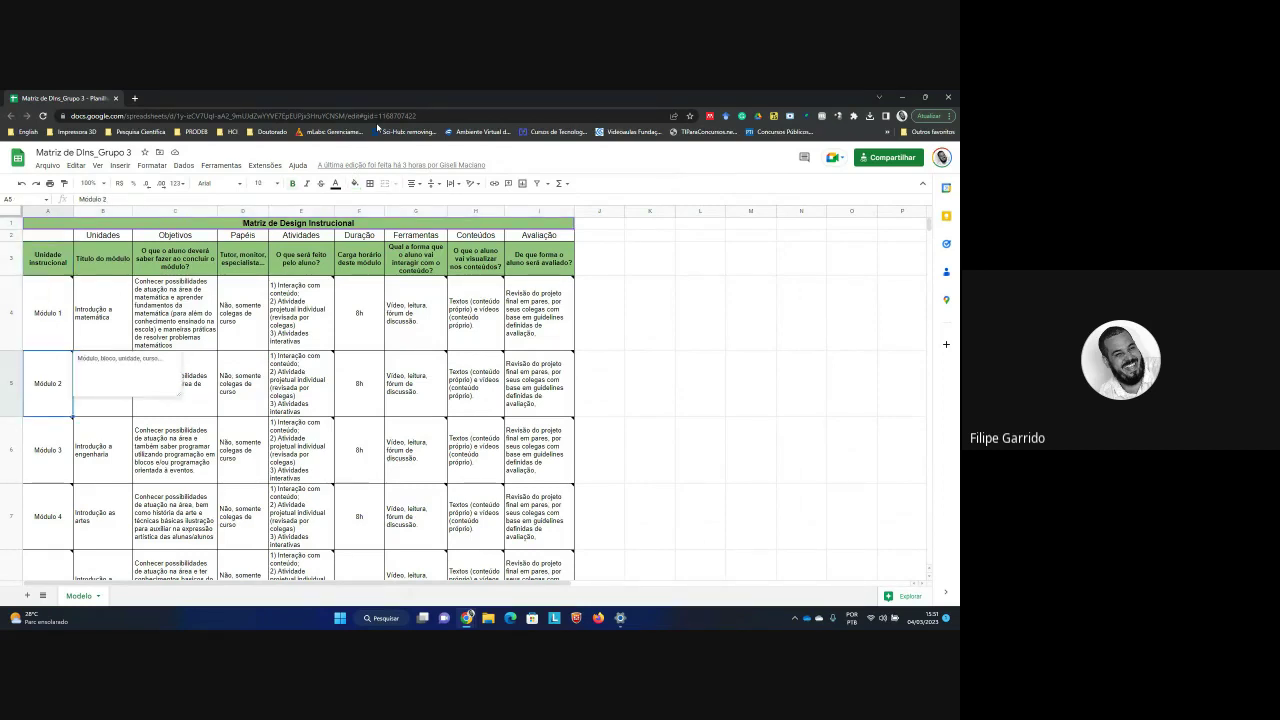
{"action": "key", "text": "Down"}
{"action": "key", "text": "Down"}
{"action": "key", "text": "Down"}
{"action": "key", "text": "Down"}
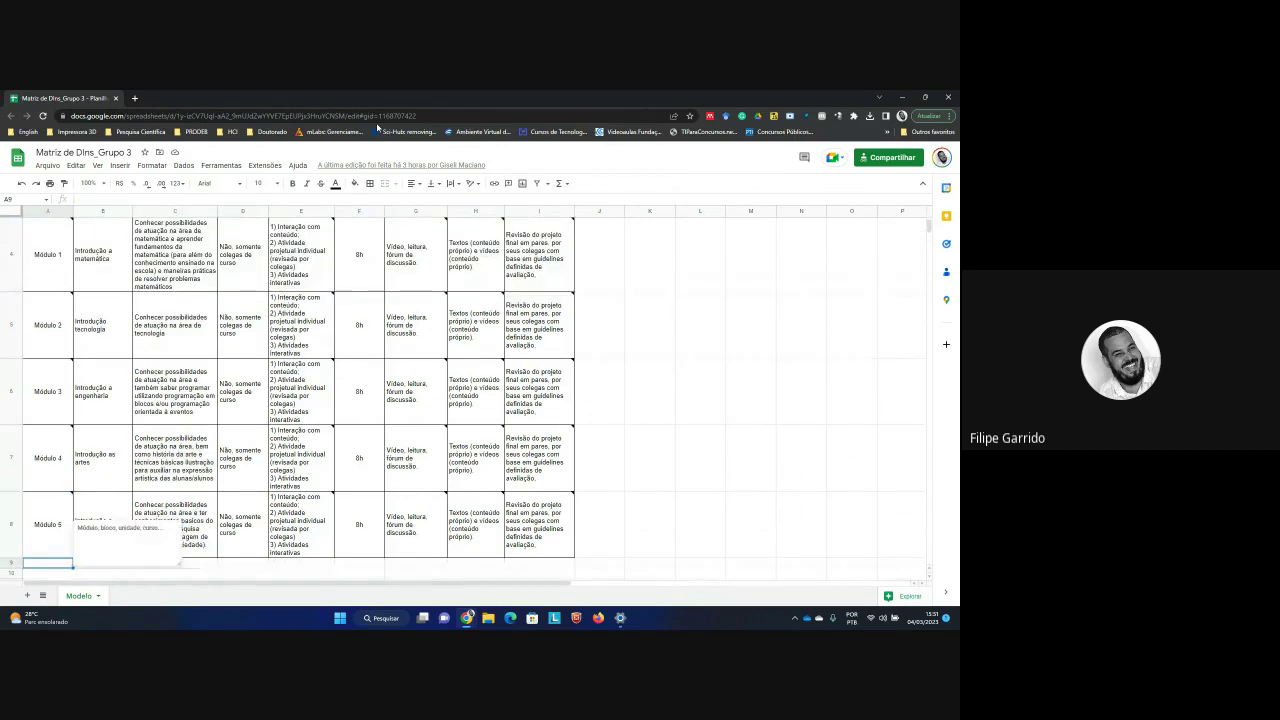
{"action": "key", "text": "Up"}
{"action": "key", "text": "Right"}
{"action": "key", "text": "Right"}
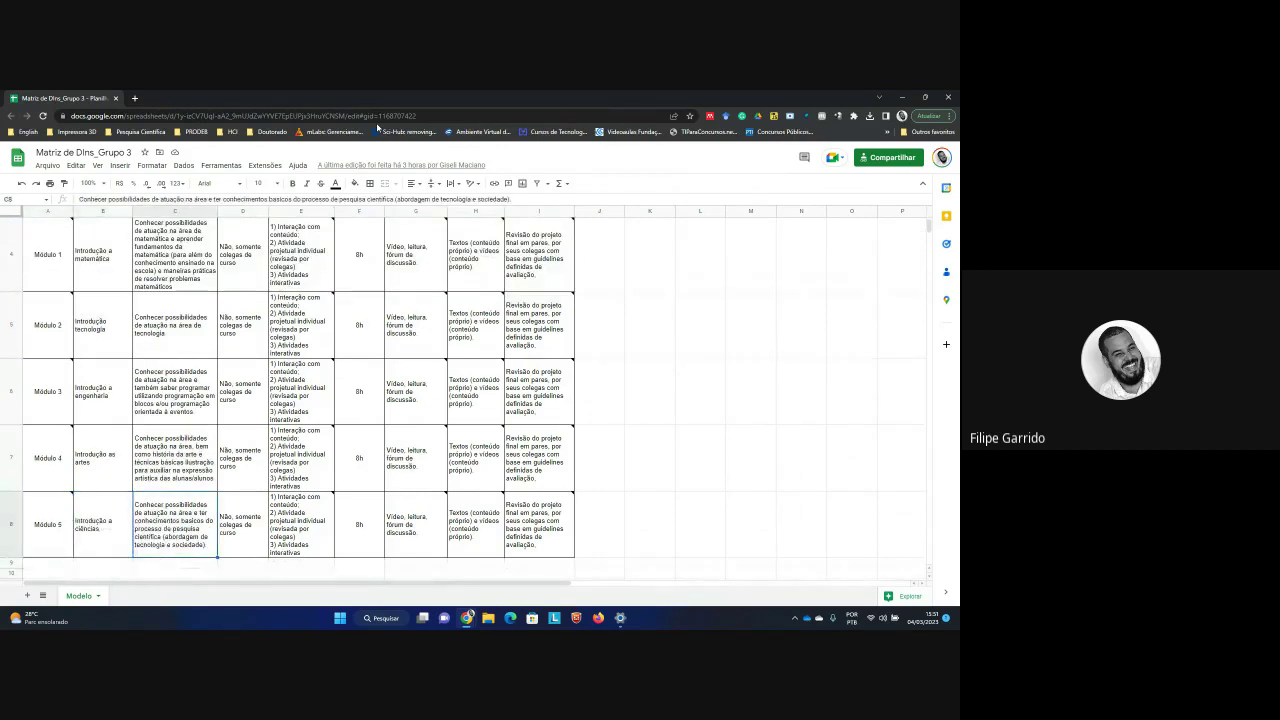
{"action": "key", "text": "Right"}
{"action": "key", "text": "Left"}
{"action": "key", "text": "Up"}
{"action": "key", "text": "Up"}
{"action": "key", "text": "Up"}
{"action": "key", "text": "Up"}
{"action": "key", "text": "Up"}
{"action": "key", "text": "Up"}
{"action": "key", "text": "Up"}
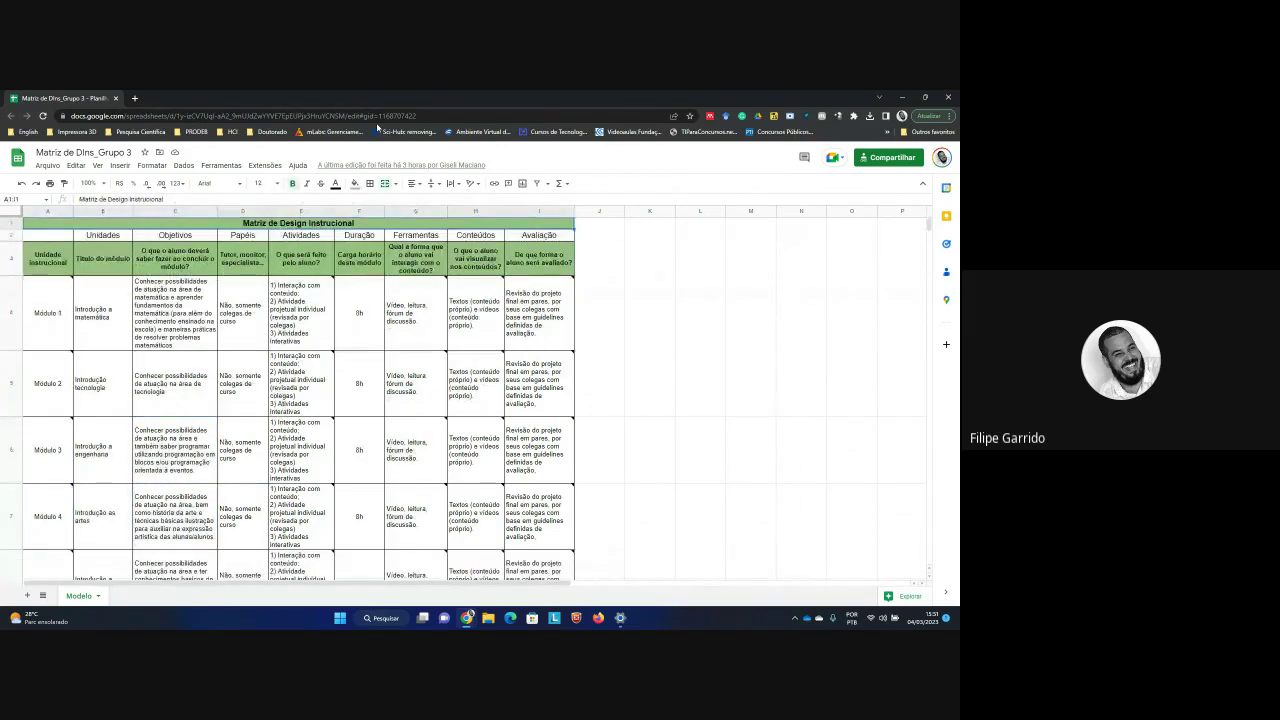
Examine the module titles in the Unidades column from Módulo 1 through Módulo 4 and return to Módulo 1.
{"action": "key", "text": "Down"}
{"action": "key", "text": "Down"}
{"action": "key", "text": "Down"}
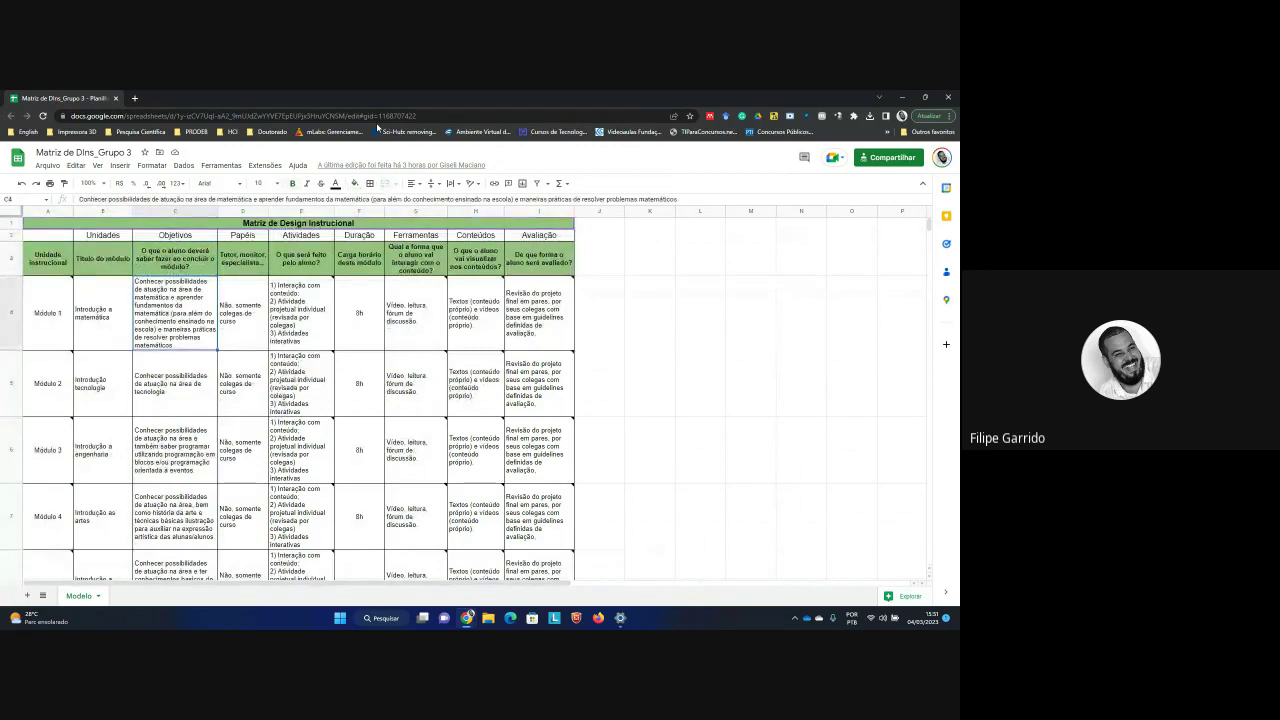
{"action": "key", "text": "Left"}
{"action": "key", "text": "Down"}
{"action": "key", "text": "Down"}
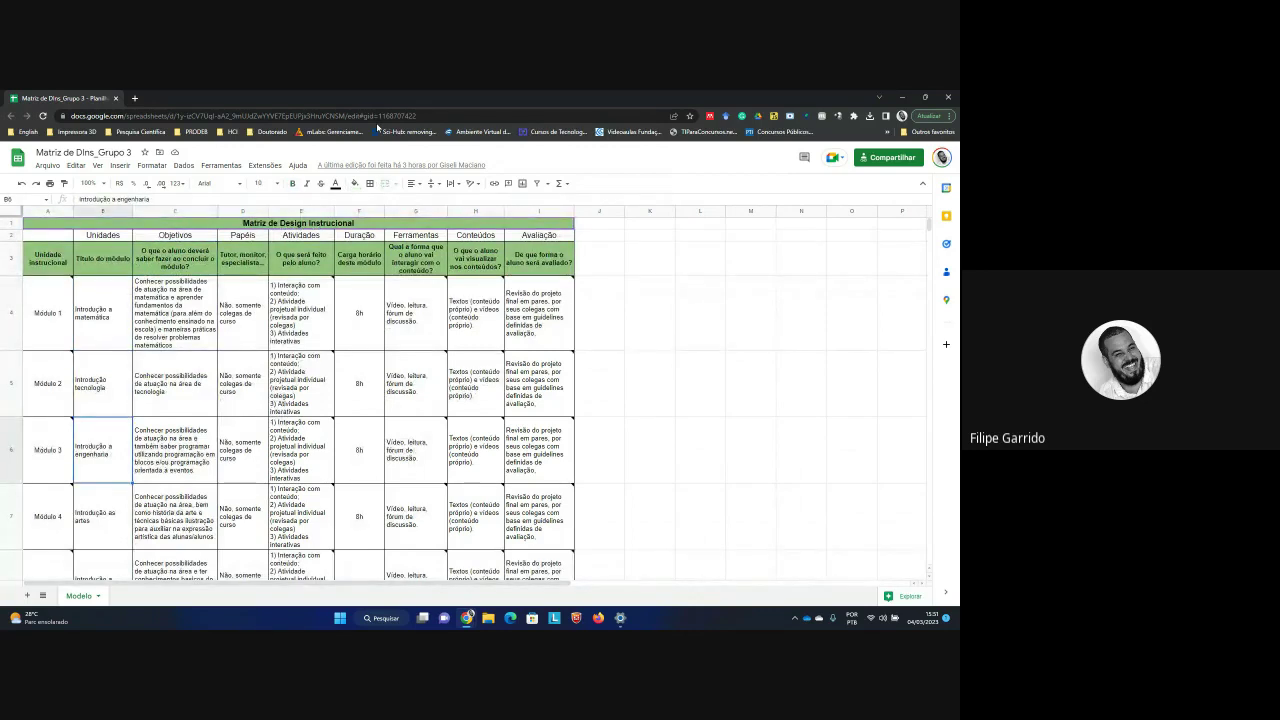
{"action": "key", "text": "Down"}
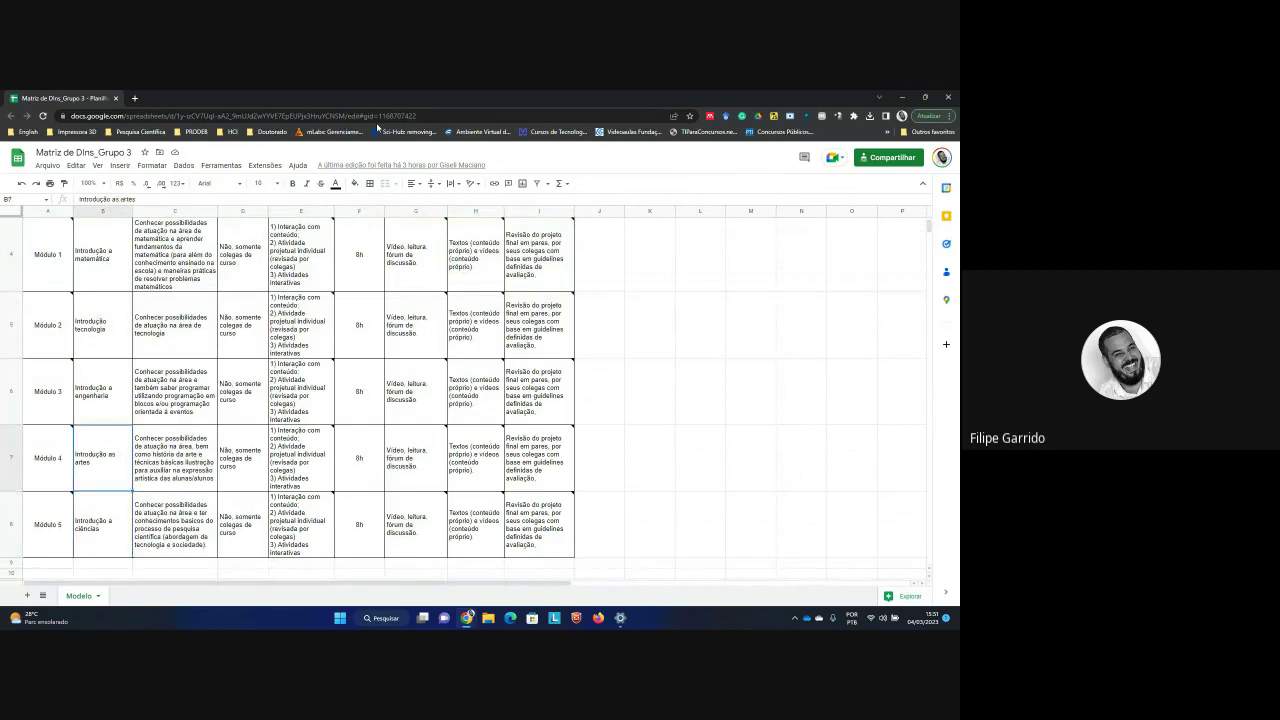
{"action": "key", "text": "Right"}
{"action": "key", "text": "Up"}
{"action": "key", "text": "Up"}
{"action": "key", "text": "Up"}
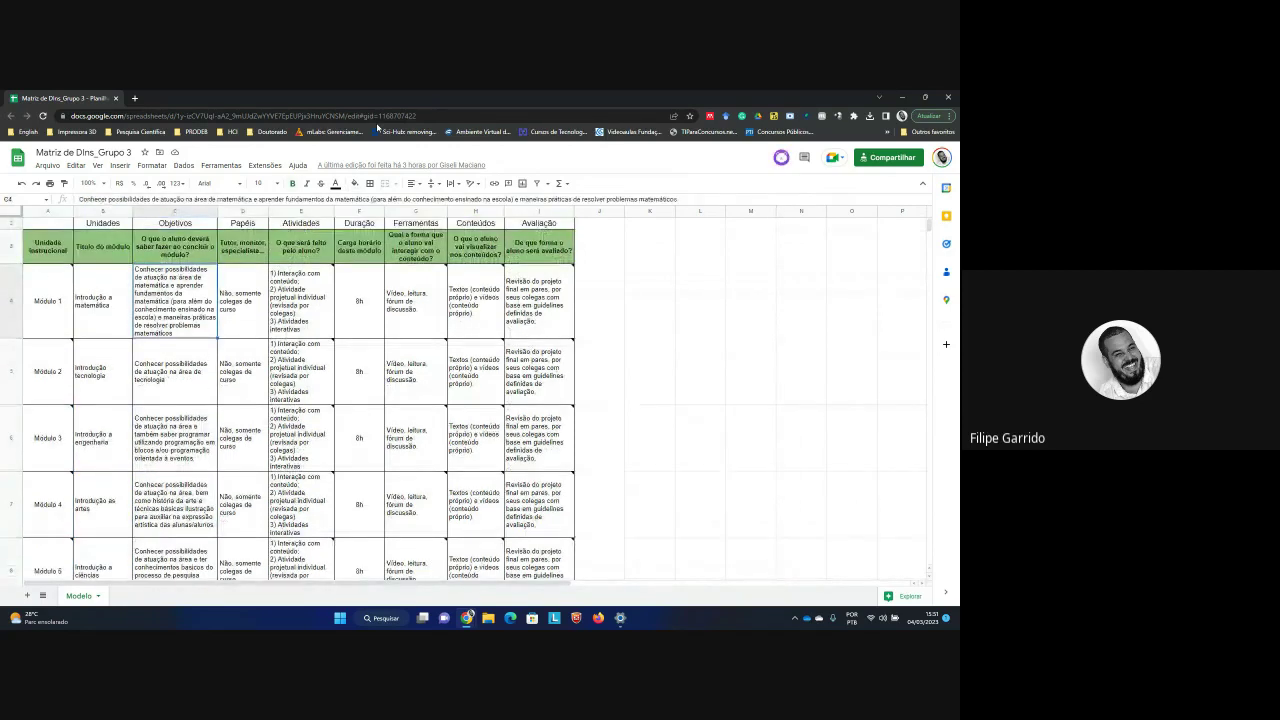
{"action": "key", "text": "Left"}
{"action": "key", "text": "Left"}
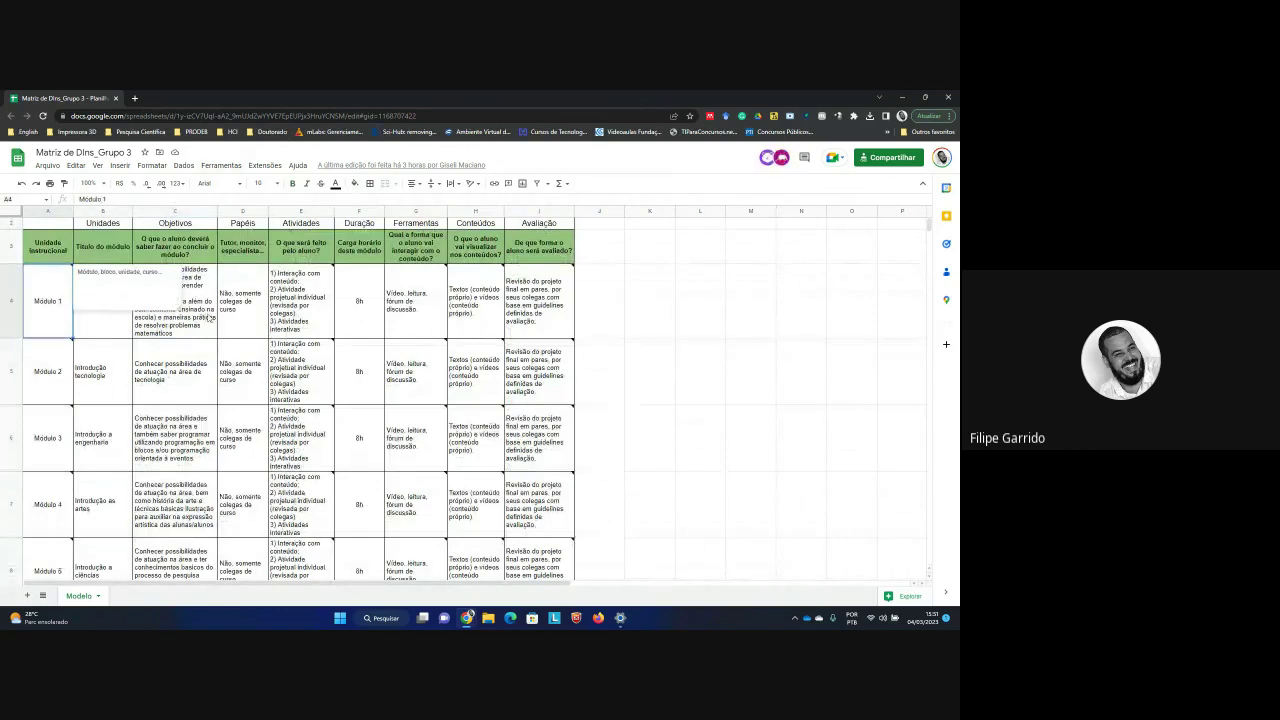
Read through the Objetivos column from Módulo 1 to Módulo 5 and go back up to its heading.
{"action": "key", "text": "Right"}
{"action": "key", "text": "Right"}
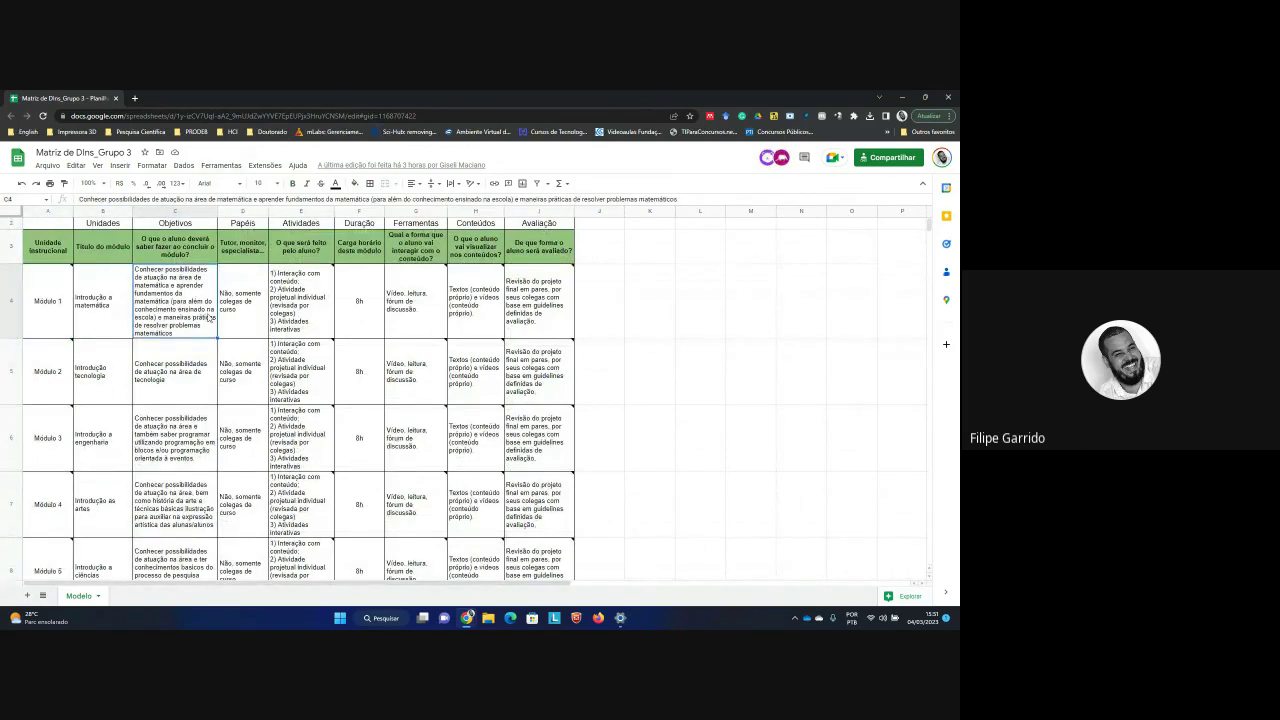
{"action": "key", "text": "Down"}
{"action": "key", "text": "Down"}
{"action": "key", "text": "Down"}
{"action": "key", "text": "Down"}
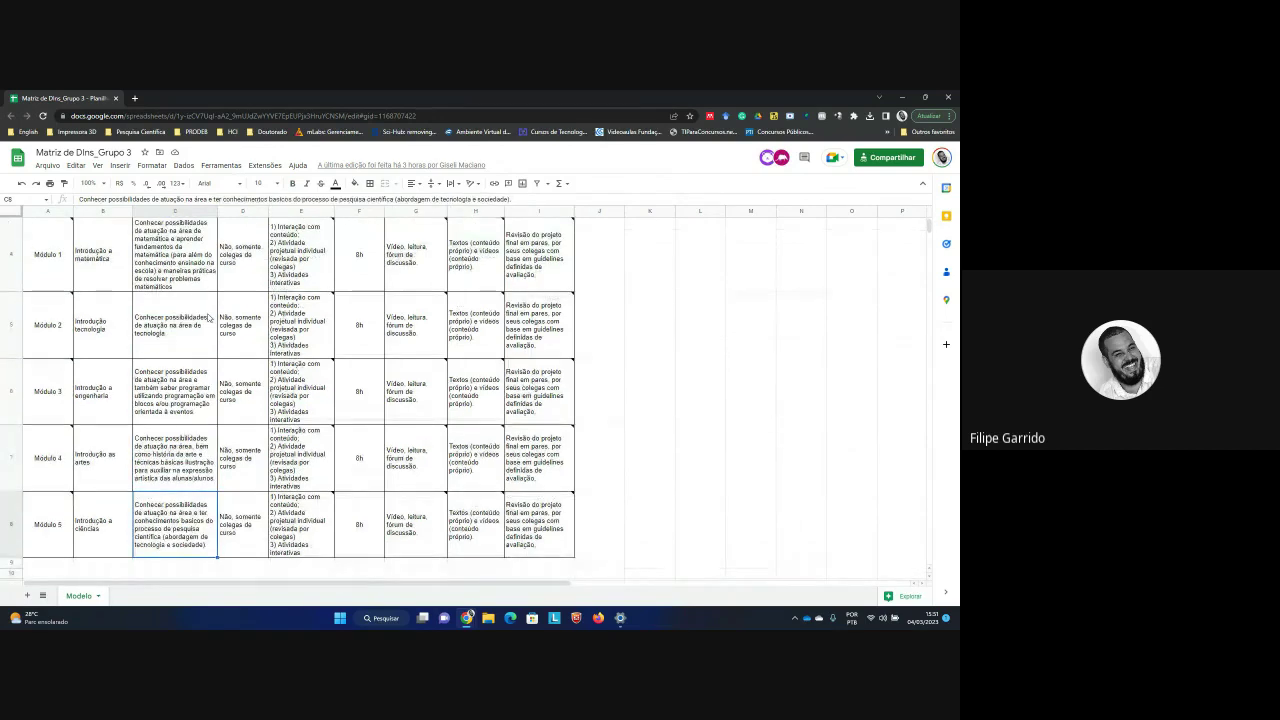
{"action": "key", "text": "Up"}
{"action": "key", "text": "Up"}
{"action": "key", "text": "Up"}
{"action": "key", "text": "Up"}
{"action": "key", "text": "Up"}
{"action": "key", "text": "Up"}
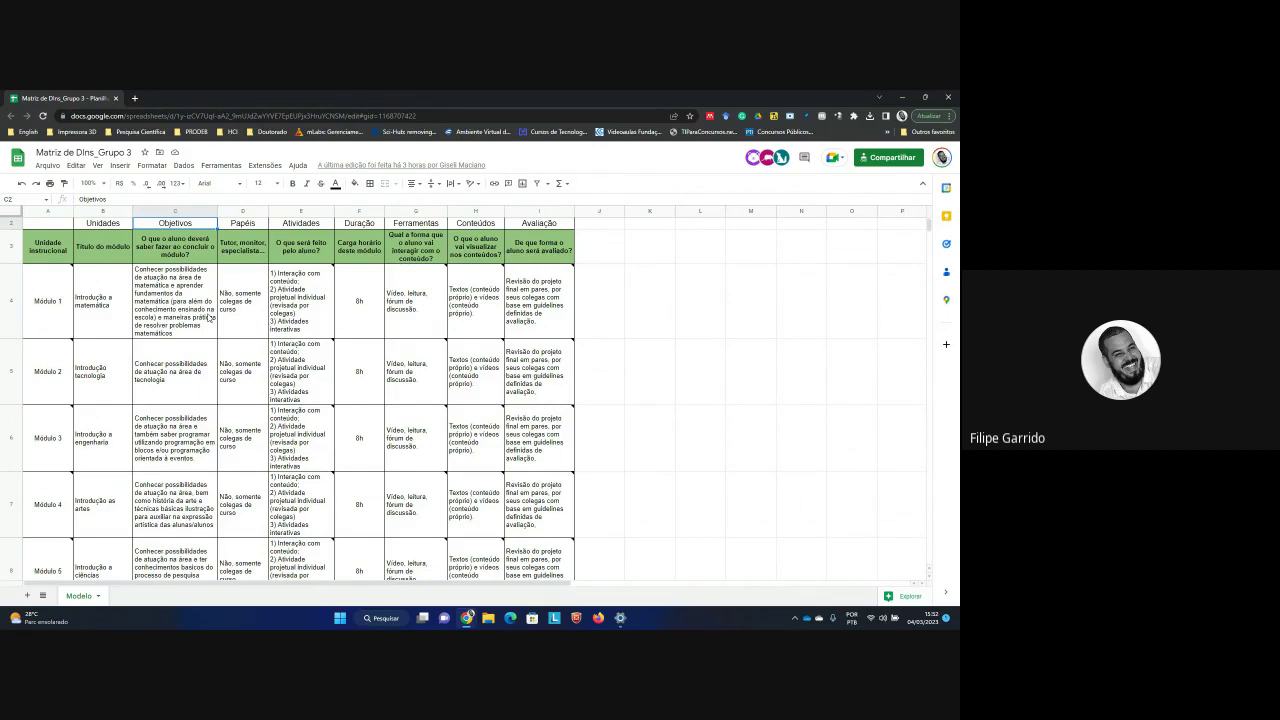
Compare the Objetivos guiding question with the objectives of the first modules and end on Módulo 1's title.
{"action": "left_click", "coordinate": [210, 318]}
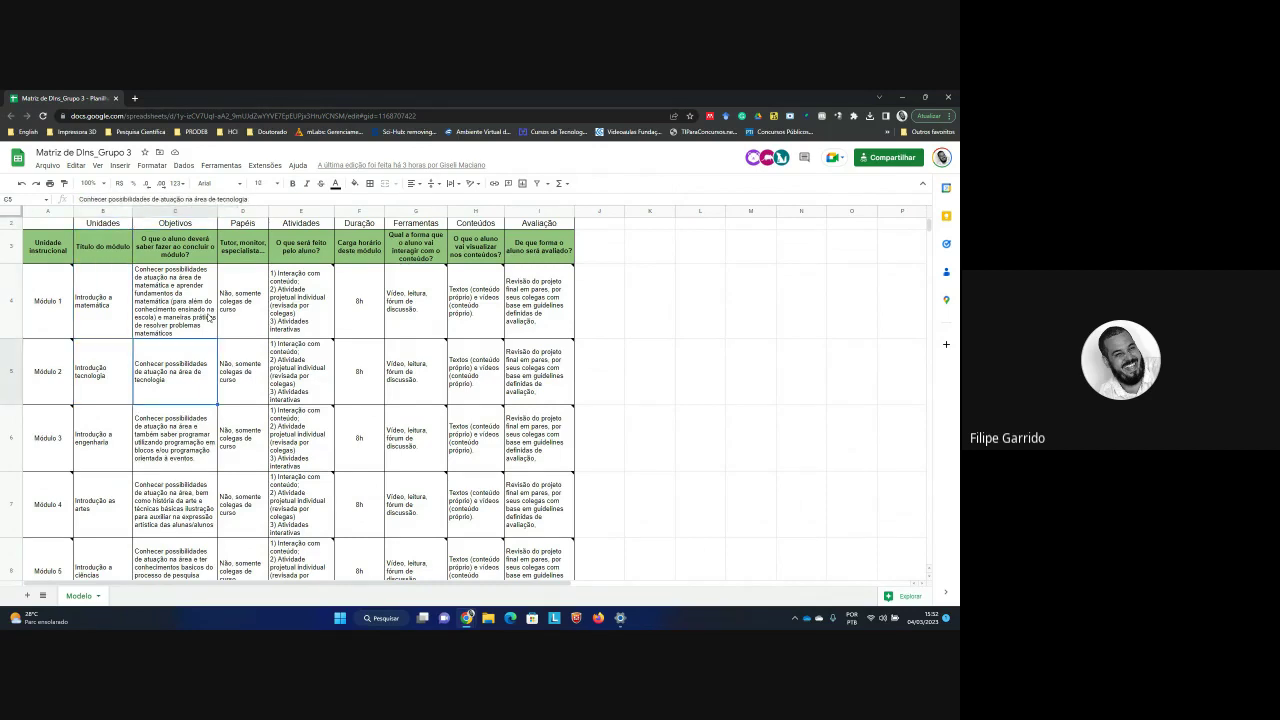
{"action": "key", "text": "Up"}
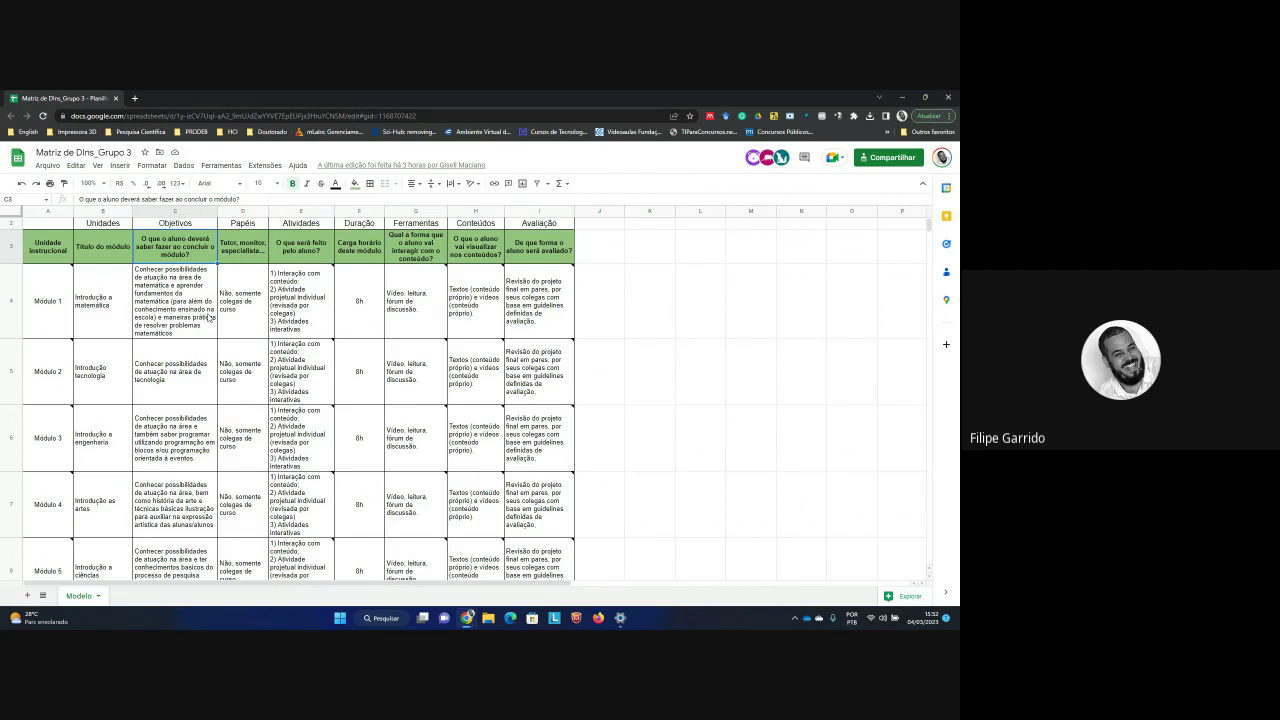
{"action": "key", "text": "Down"}
{"action": "key", "text": "Down"}
{"action": "key", "text": "Down"}
{"action": "key", "text": "Down"}
{"action": "key", "text": "Up"}
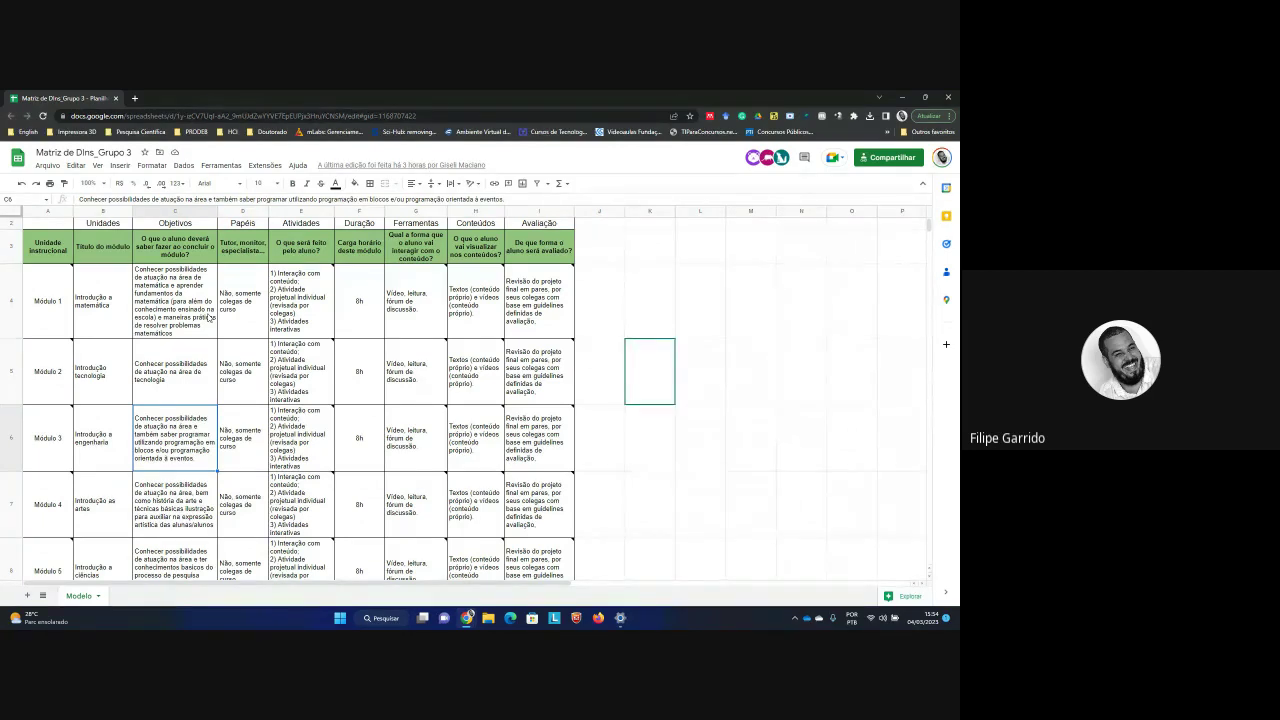
{"action": "key", "text": "Left"}
{"action": "key", "text": "Up"}
{"action": "key", "text": "Up"}
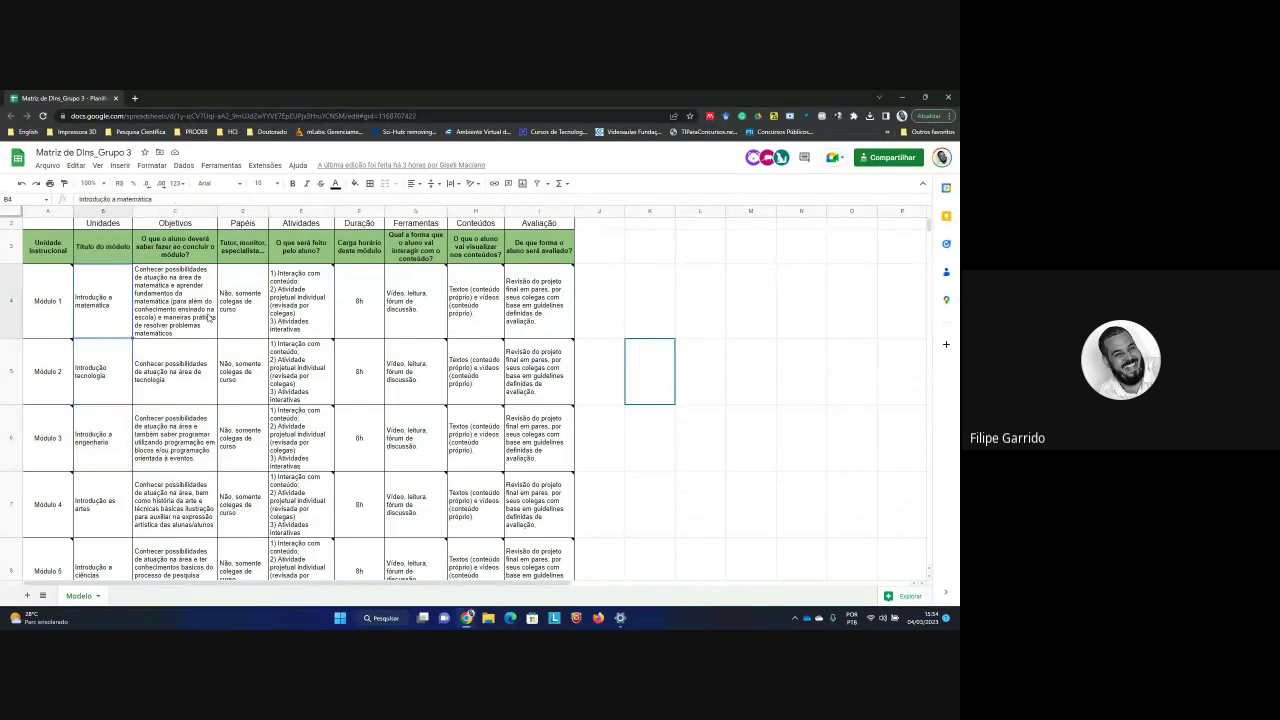
Review the objective texts again, from Módulo 1's cell down to Módulo 5's.
{"action": "left_click", "coordinate": [189, 291]}
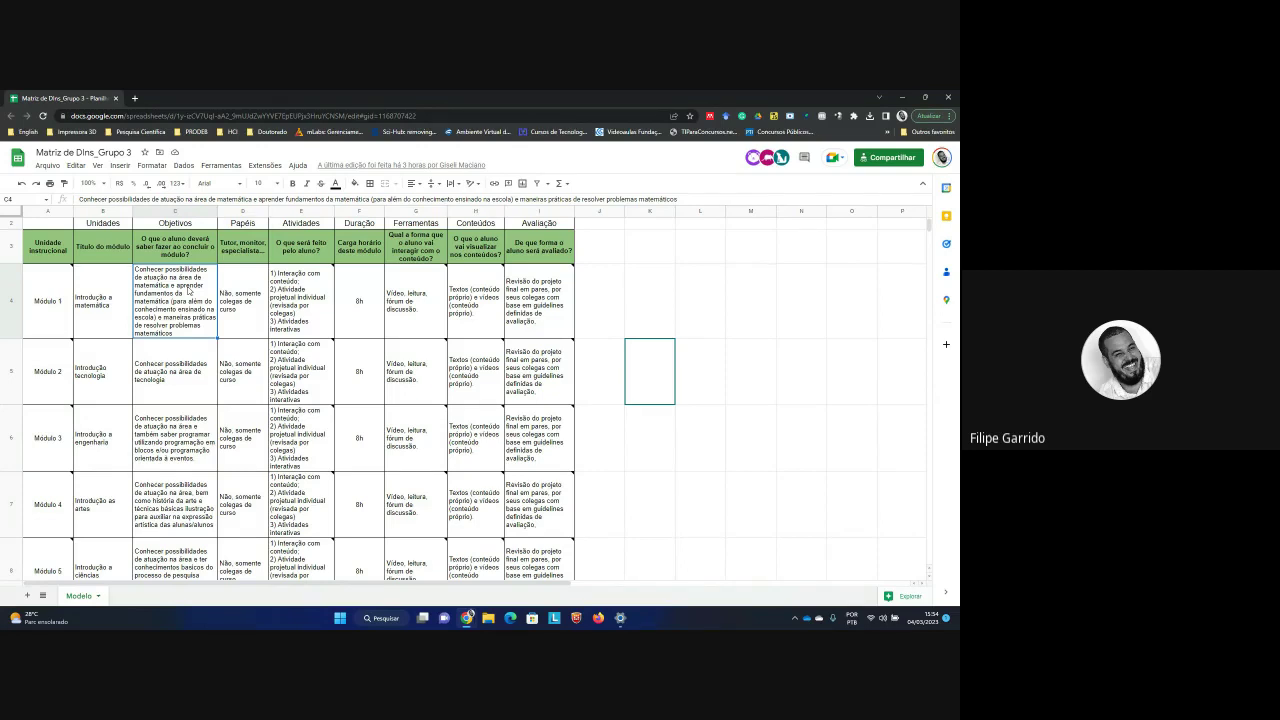
{"action": "key", "text": "Down"}
{"action": "key", "text": "Down"}
{"action": "key", "text": "Down"}
{"action": "key", "text": "Down"}
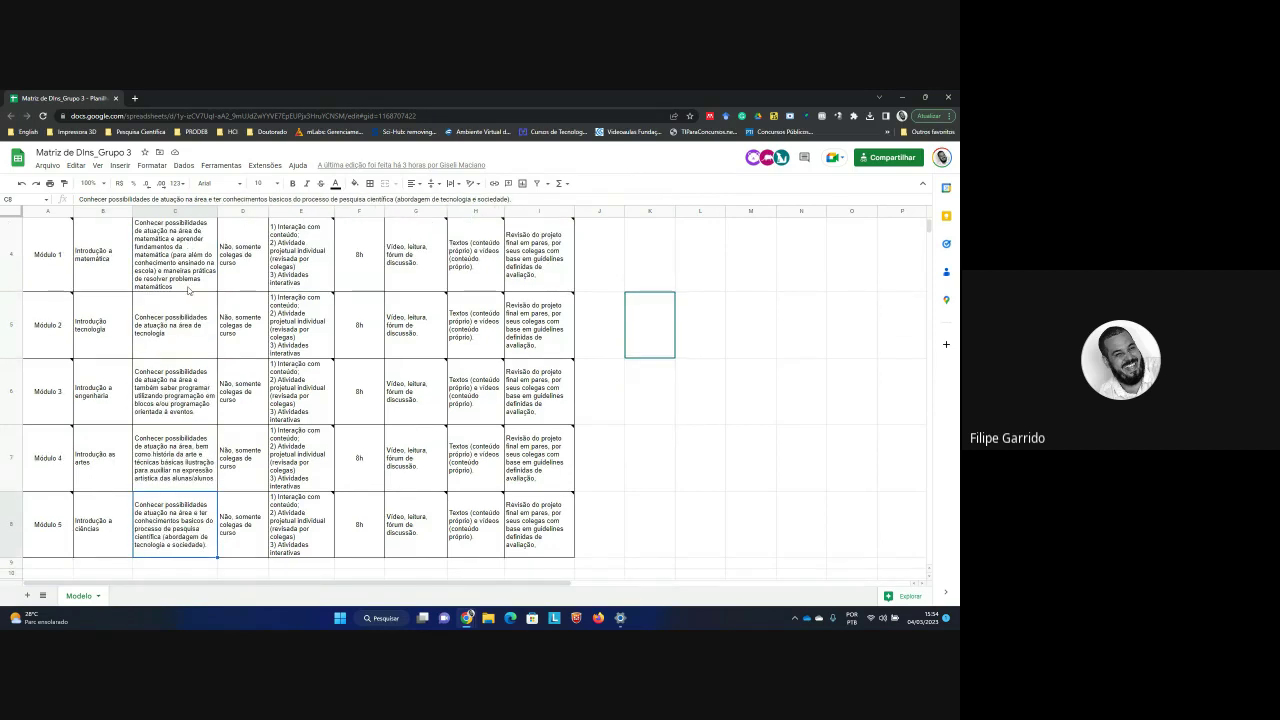
{"action": "key", "text": "Up"}
{"action": "key", "text": "Up"}
Examine the Papéis column, from its heading to the role entered for Módulo 1.
{"action": "key", "text": "Right"}
{"action": "key", "text": "Up"}
{"action": "key", "text": "Up"}
{"action": "key", "text": "Up"}
{"action": "key", "text": "Up"}
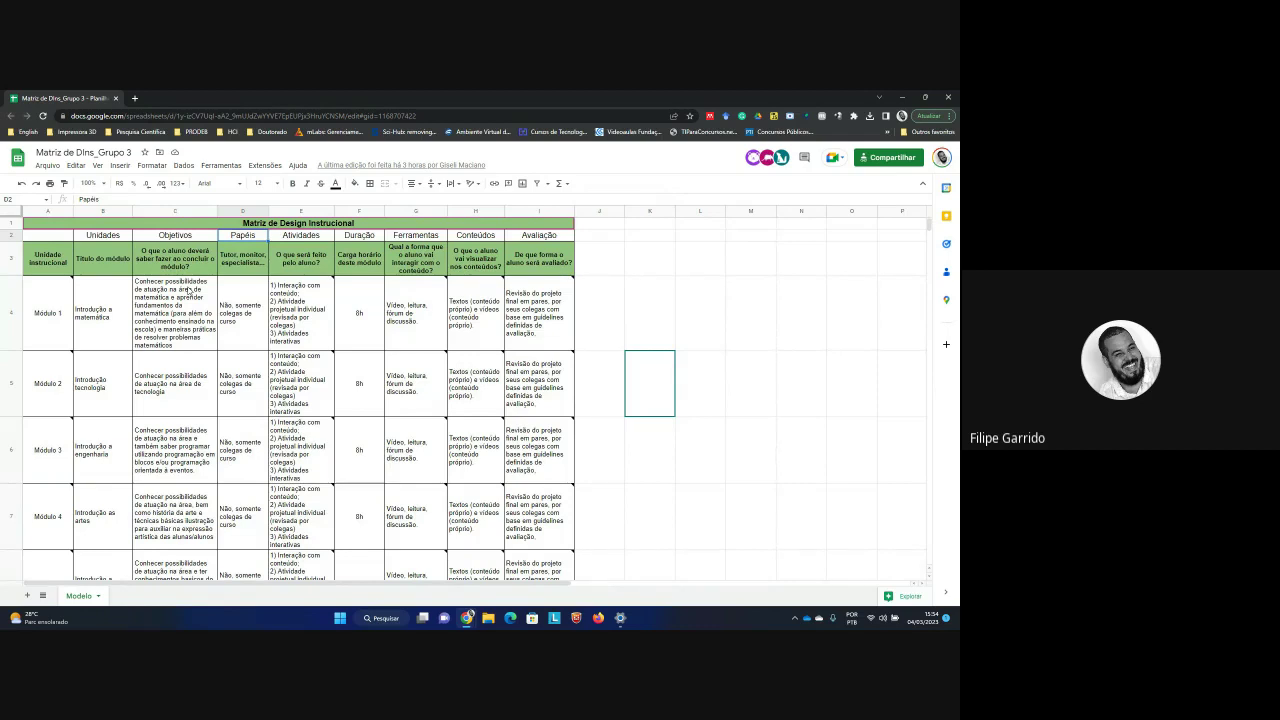
{"action": "key", "text": "Down"}
{"action": "key", "text": "Down"}
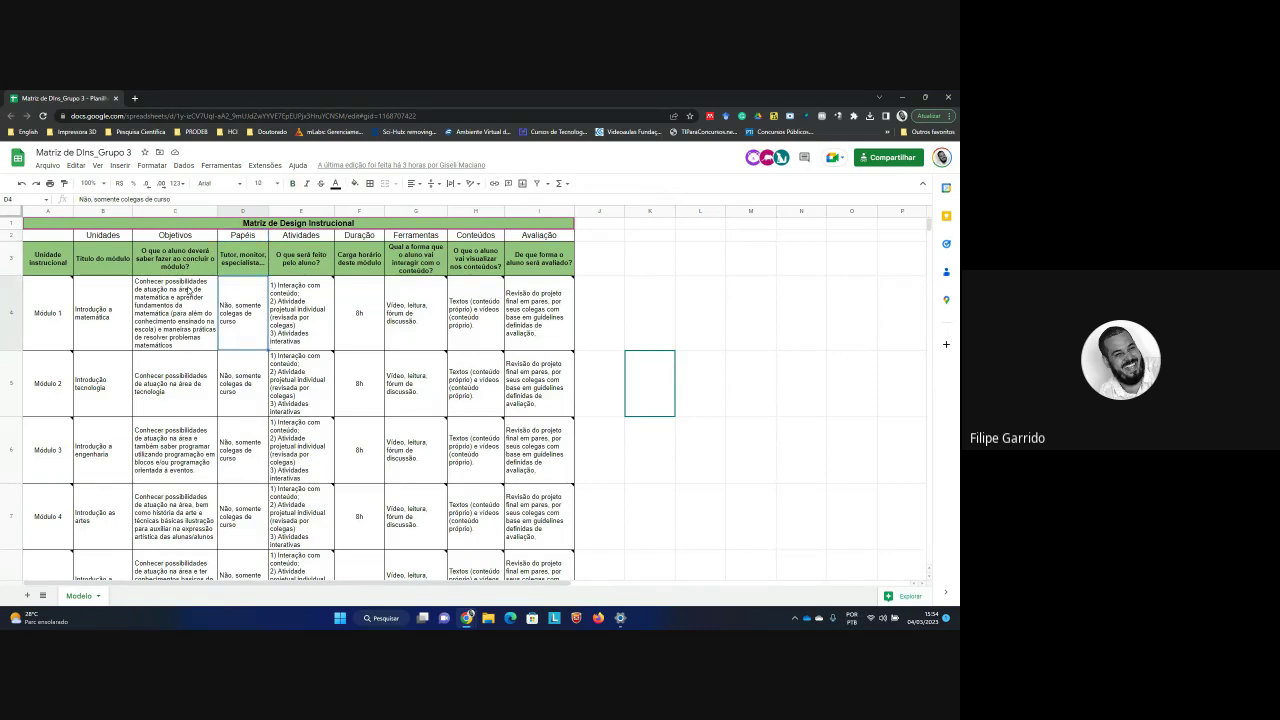
Review the roles in the Papéis column down to Módulo 5 and go back up to the column's guiding question.
{"action": "key", "text": "Down"}
{"action": "key", "text": "Down"}
{"action": "scroll", "coordinate": [187, 289], "scroll_direction": "down", "scroll_amount": 1}
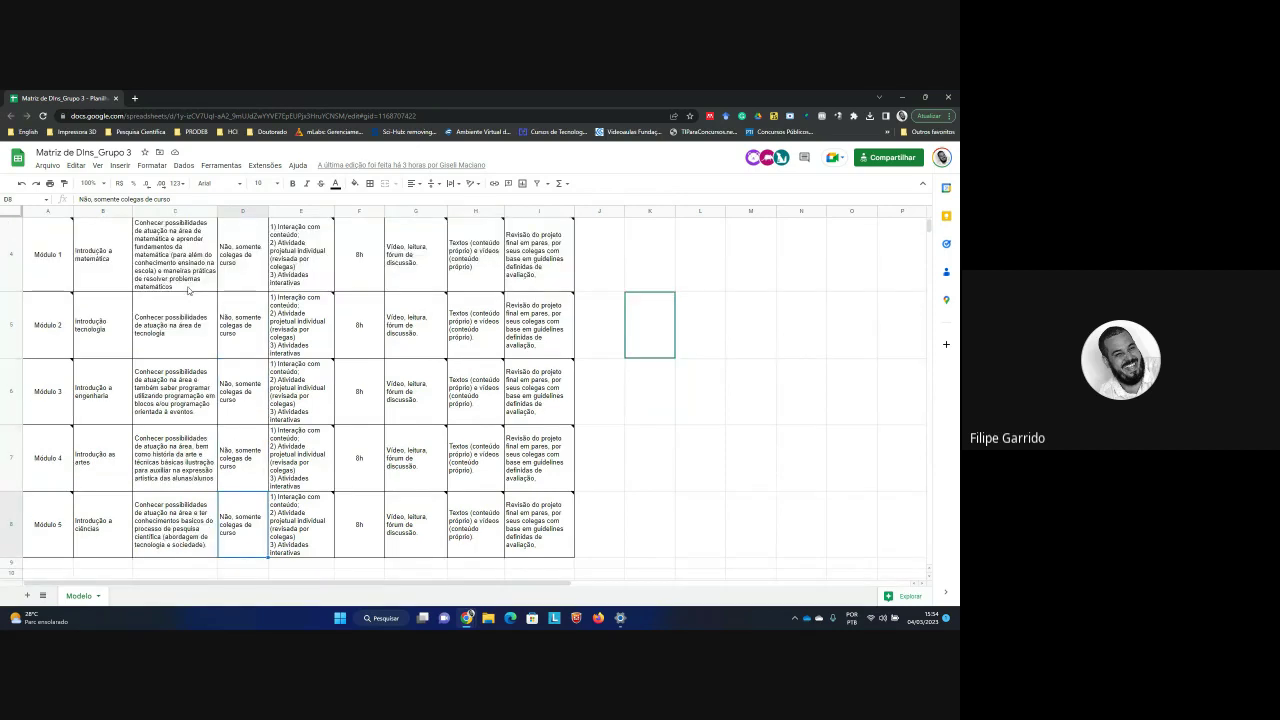
{"action": "key", "text": "Up"}
{"action": "key", "text": "Up"}
{"action": "key", "text": "Up"}
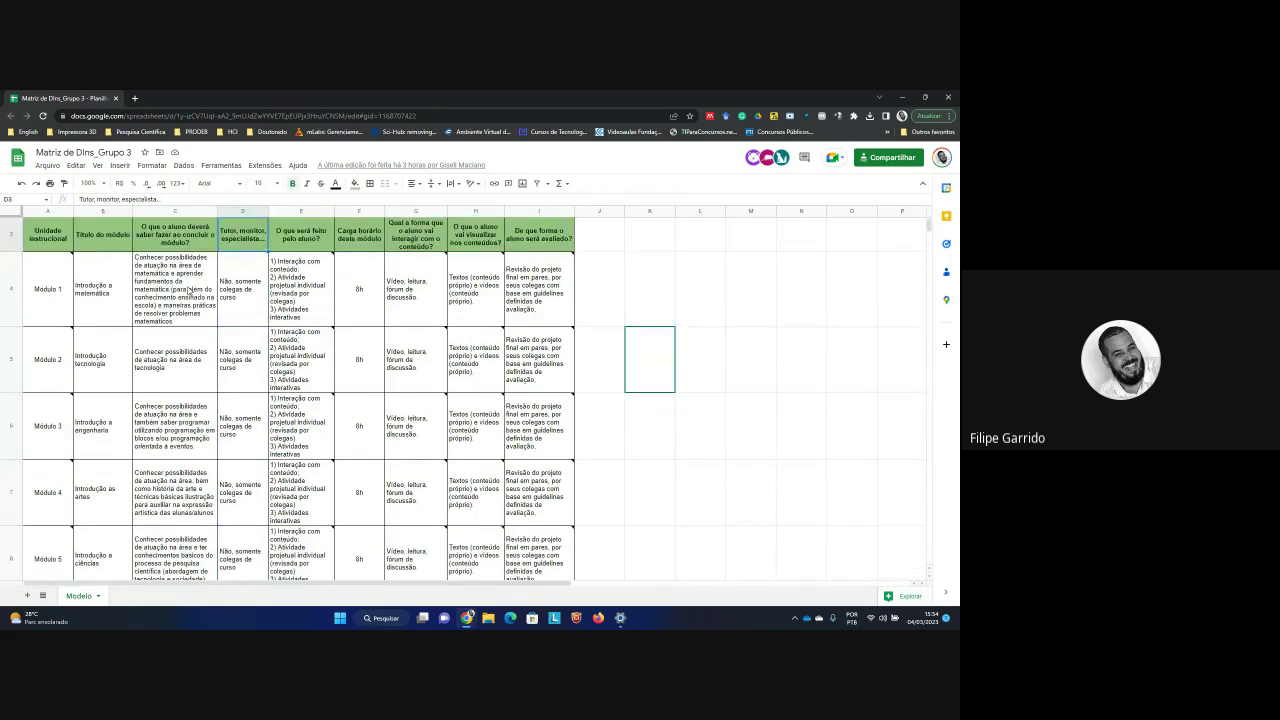
Pass through Módulo 1's Atividades and examine the Duração column from Módulo 2 down to Módulo 5, ending on its heading.
{"action": "key", "text": "Down"}
{"action": "key", "text": "Right"}
{"action": "key", "text": "Down"}
{"action": "key", "text": "Right"}
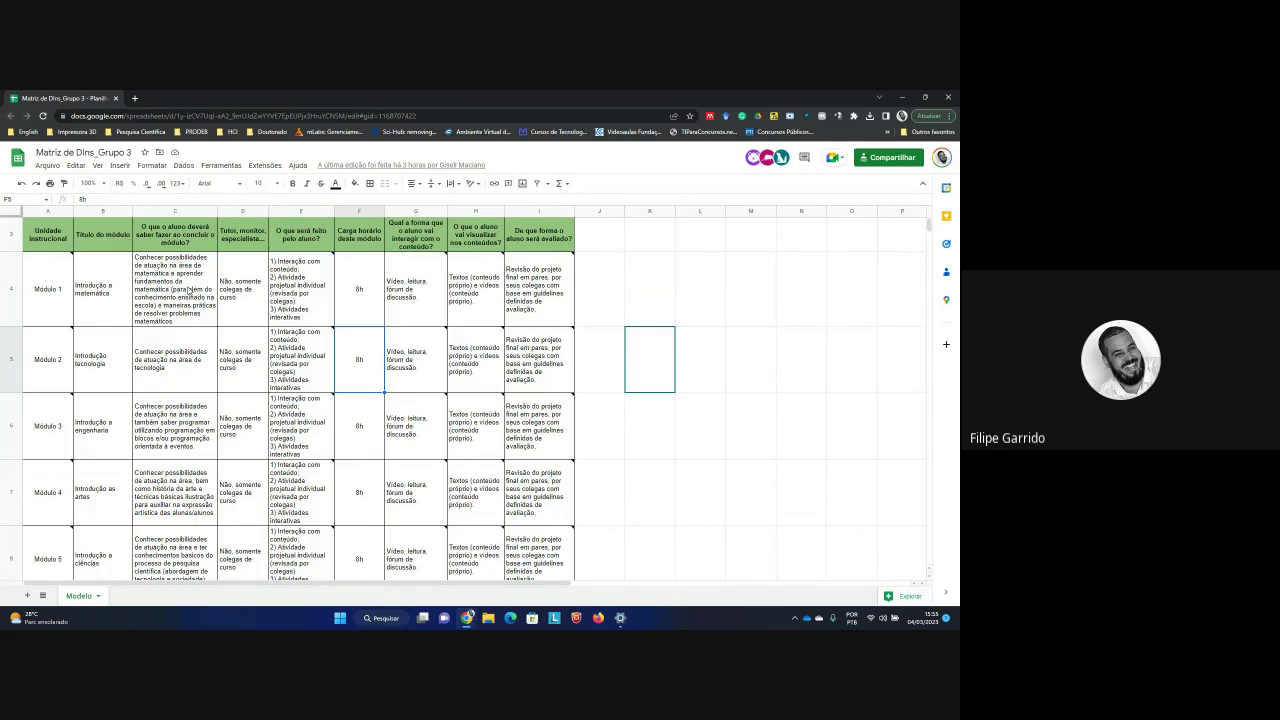
{"action": "key", "text": "Down"}
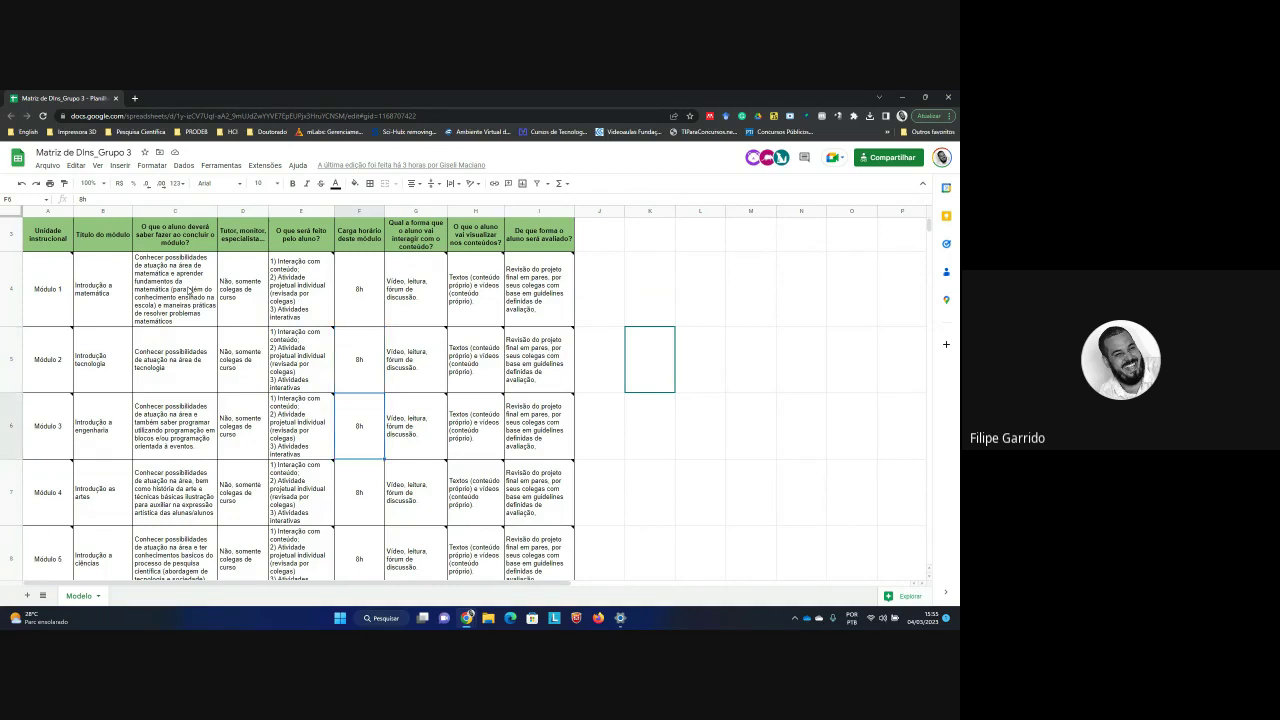
{"action": "key", "text": "Down"}
{"action": "key", "text": "Down"}
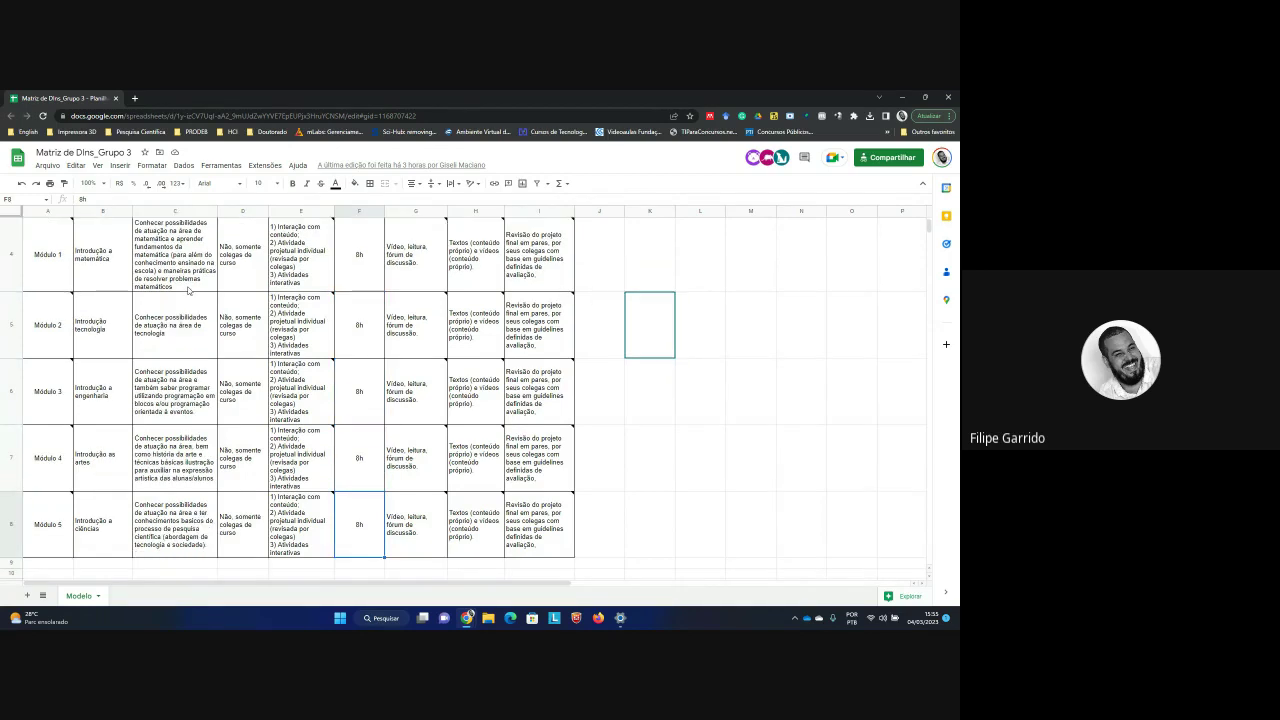
{"action": "key", "text": "Up"}
{"action": "key", "text": "Up"}
{"action": "key", "text": "Up"}
{"action": "key", "text": "Up"}
{"action": "key", "text": "Up"}
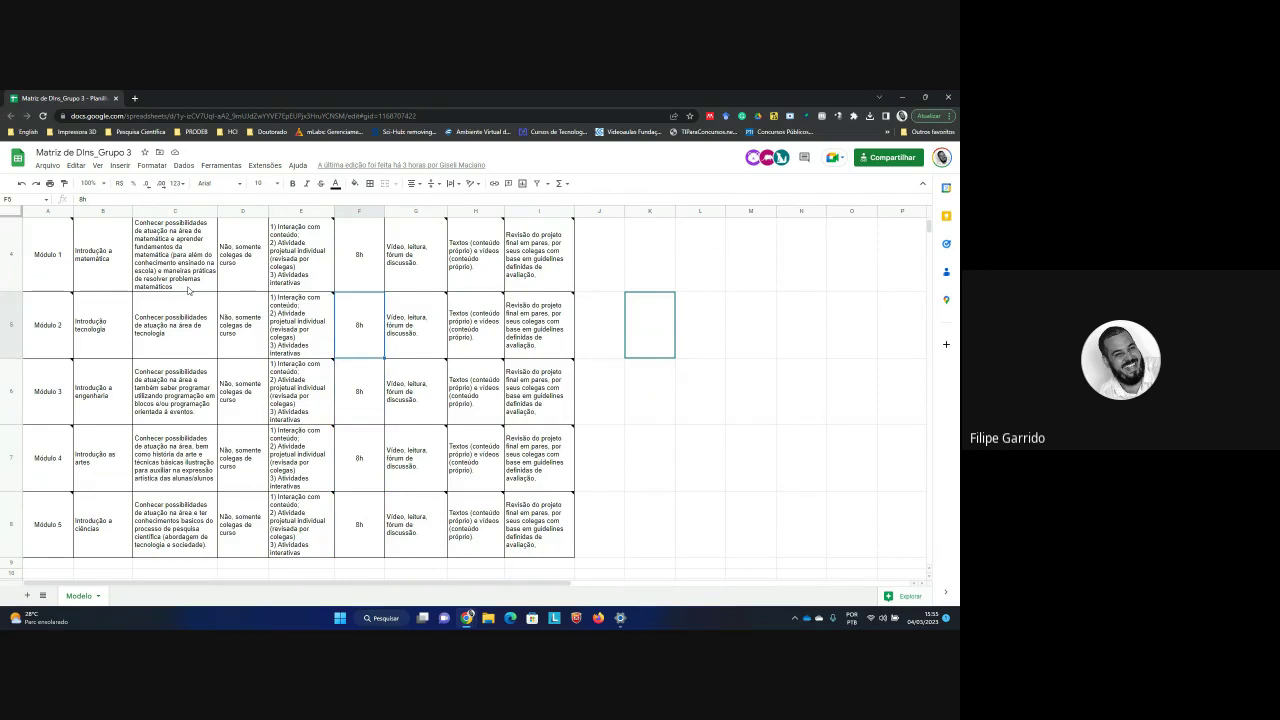
{"action": "key", "text": "Up"}
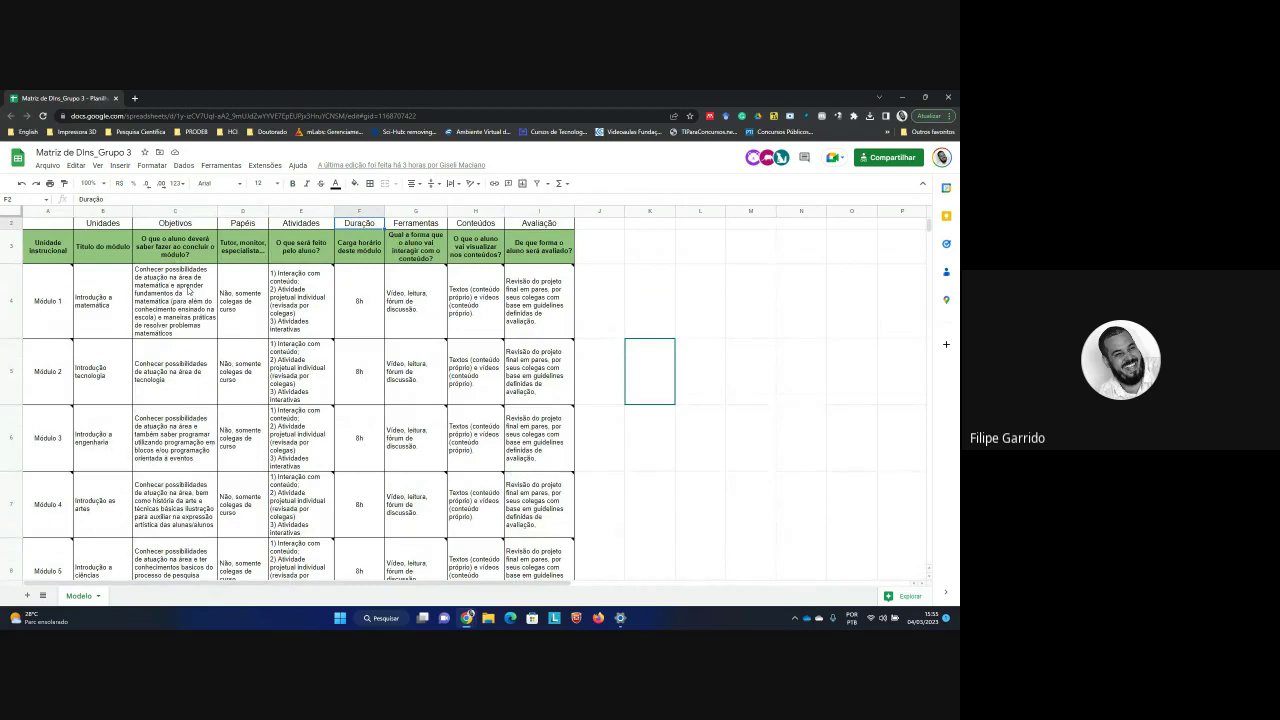
Compare the Atividades of Módulo 1 and Módulo 2 with the Ferramentas column, ending on Módulo 1's tools.
{"action": "key", "text": "Left"}
{"action": "key", "text": "Down"}
{"action": "key", "text": "Down"}
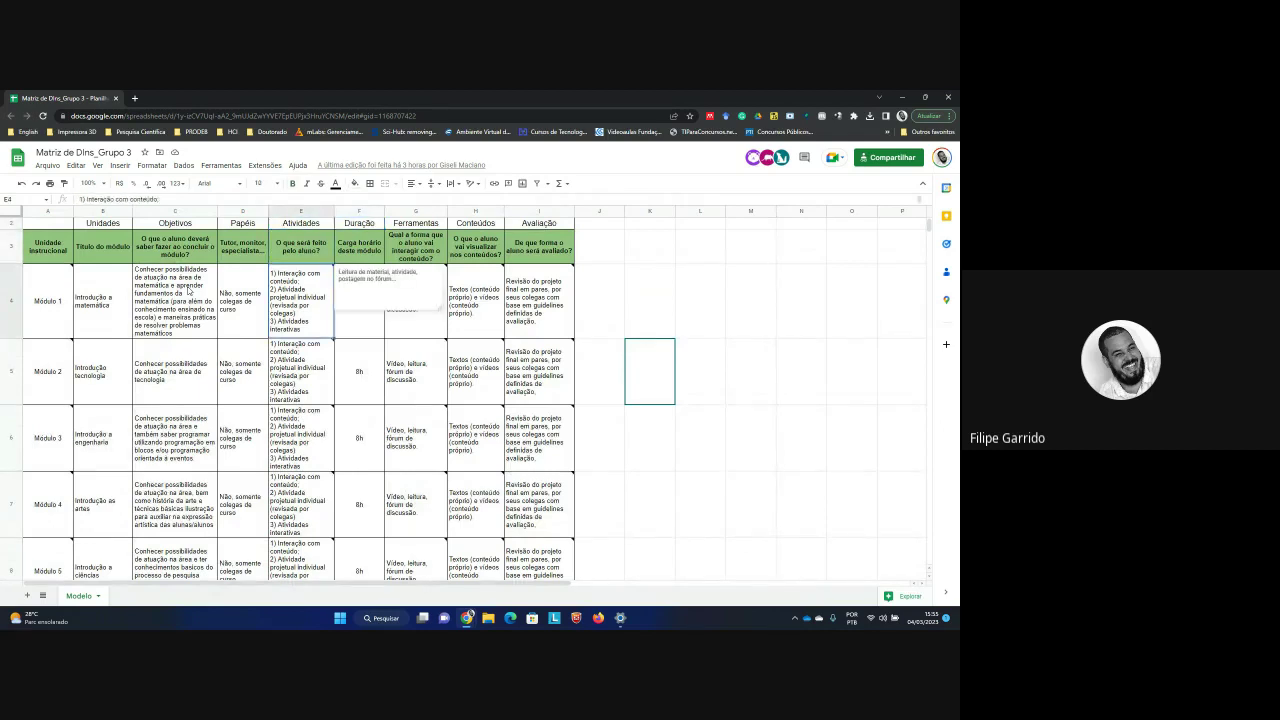
{"action": "key", "text": "Down"}
{"action": "key", "text": "Right"}
{"action": "key", "text": "Right"}
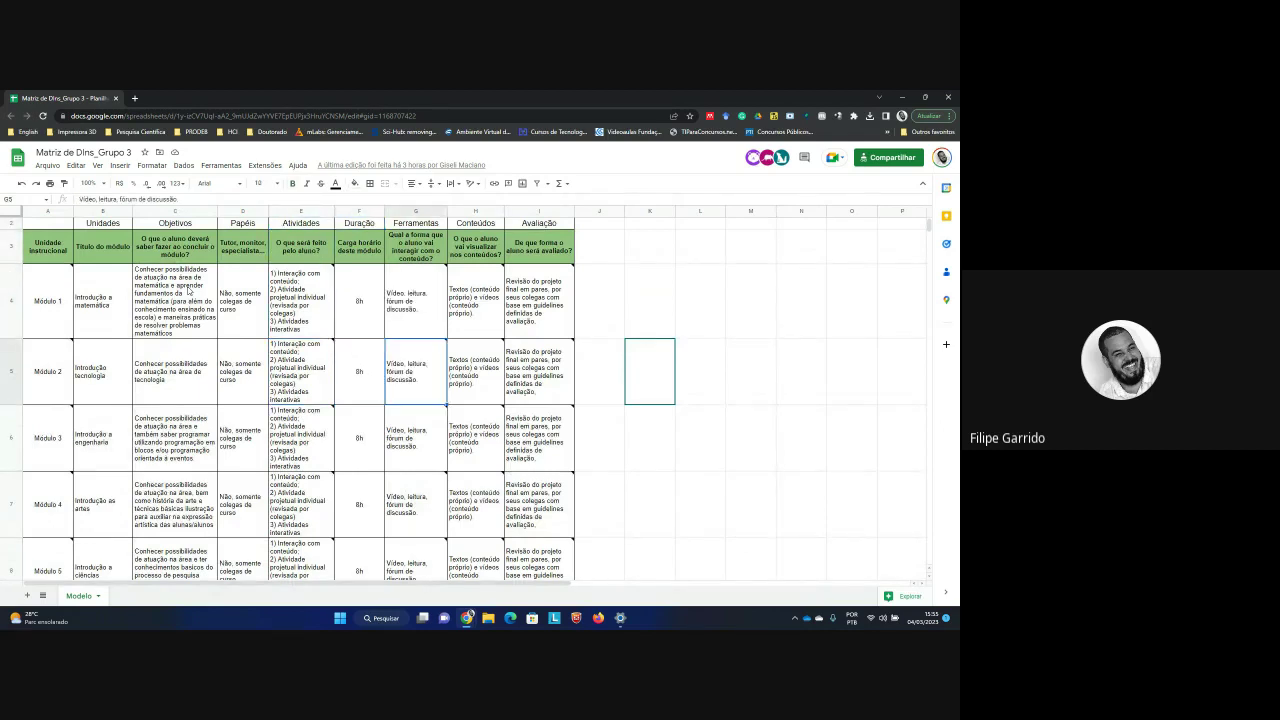
{"action": "key", "text": "Up"}
{"action": "key", "text": "Up"}
{"action": "key", "text": "Down"}
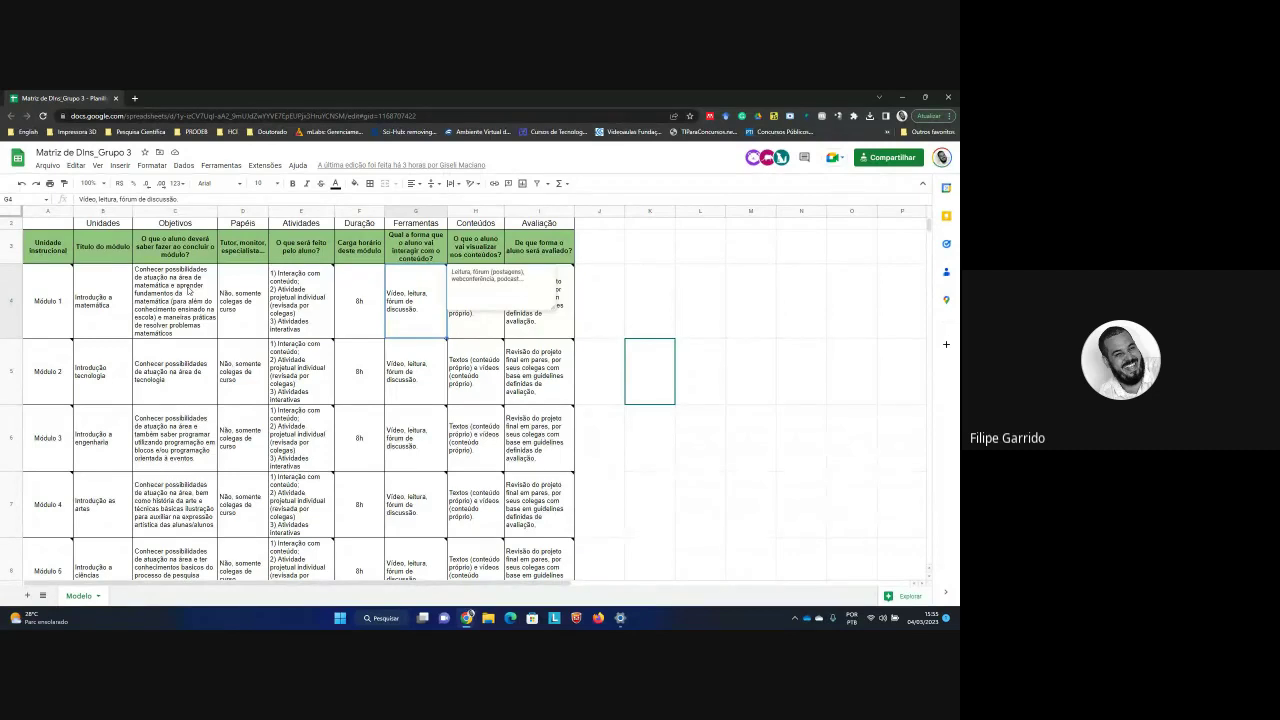
Examine Módulo 2's Conteúdos and Avaliação cells, and read down the Conteúdos column from Módulo 1 to Módulo 4.
{"action": "key", "text": "Right"}
{"action": "key", "text": "Down"}
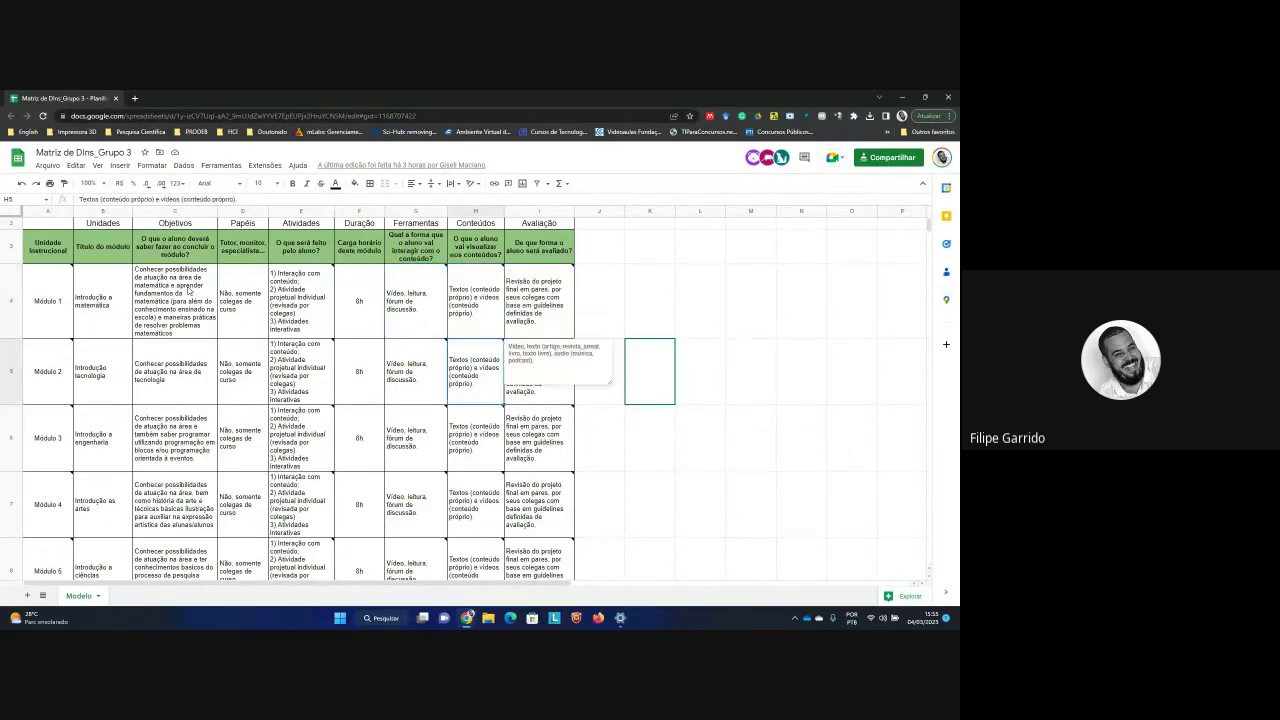
{"action": "key", "text": "Right"}
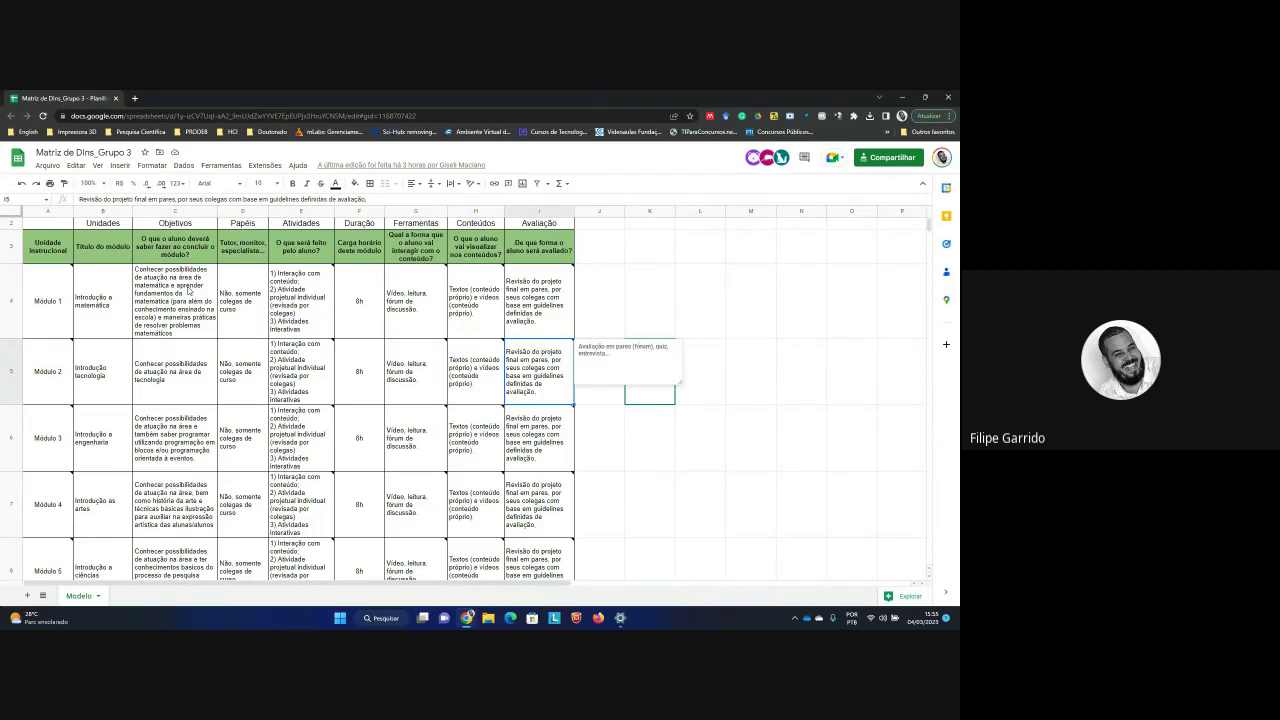
{"action": "left_click", "coordinate": [488, 327]}
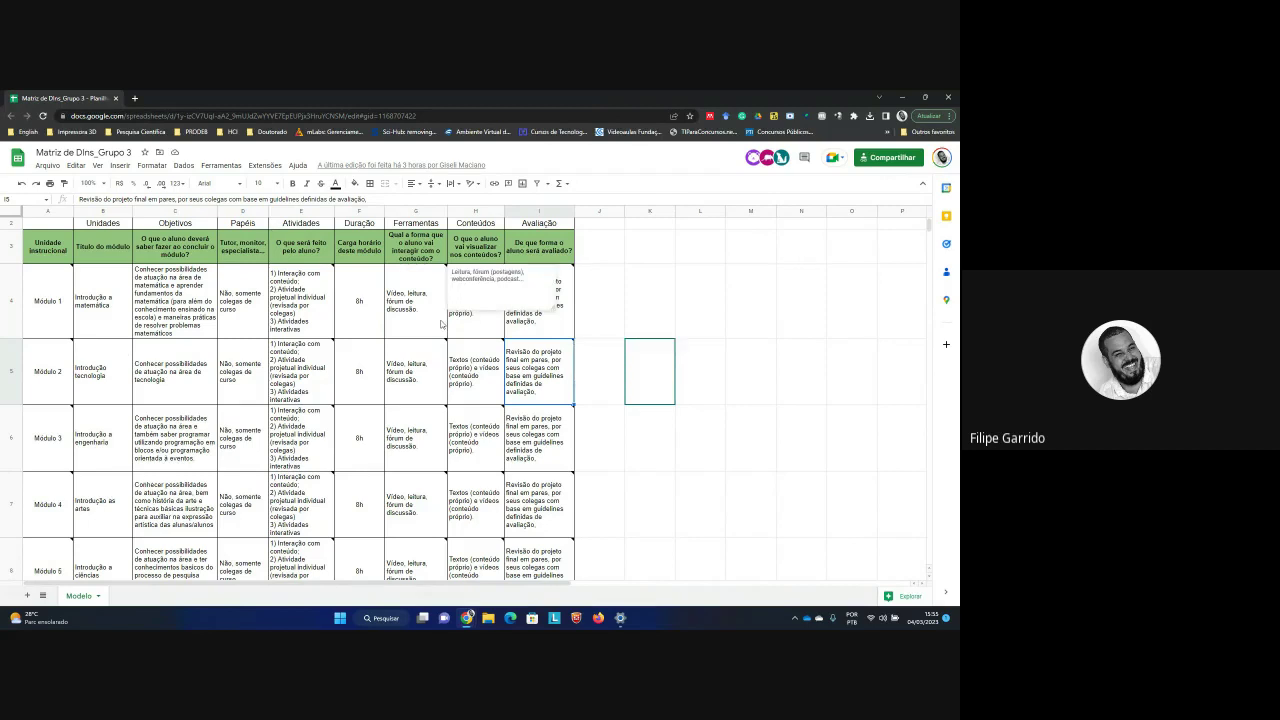
{"action": "key", "text": "Down"}
{"action": "key", "text": "Down"}
{"action": "key", "text": "Down"}
{"action": "key", "text": "Down"}
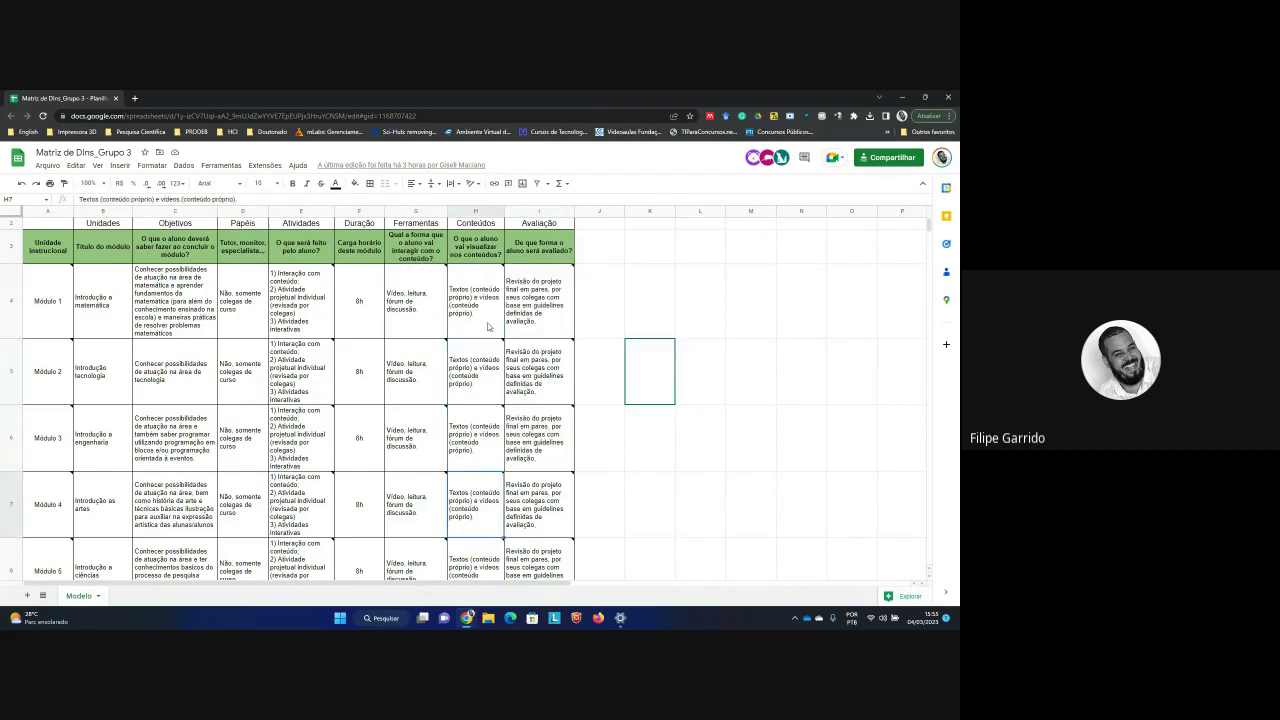
Review the Avaliação column from Módulo 4 up to its heading.
{"action": "key", "text": "Right"}
{"action": "key", "text": "Up"}
{"action": "key", "text": "Up"}
{"action": "key", "text": "Up"}
{"action": "key", "text": "Up"}
{"action": "key", "text": "Up"}
{"action": "key", "text": "Up"}
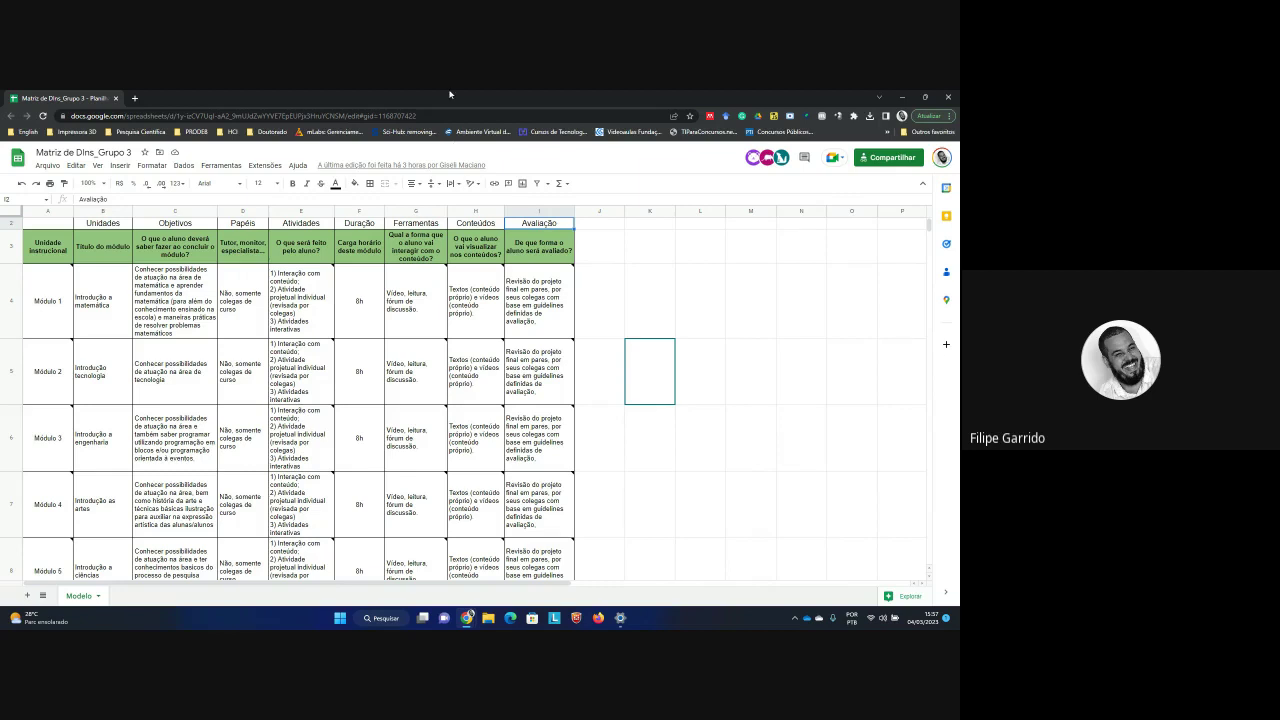
Minimize Grupo 3's matrix and, after checking the Google Meet call, show slide 20, Framework conceitual, in the workshop's Google Slides presentation.
{"action": "left_click", "coordinate": [901, 96]}
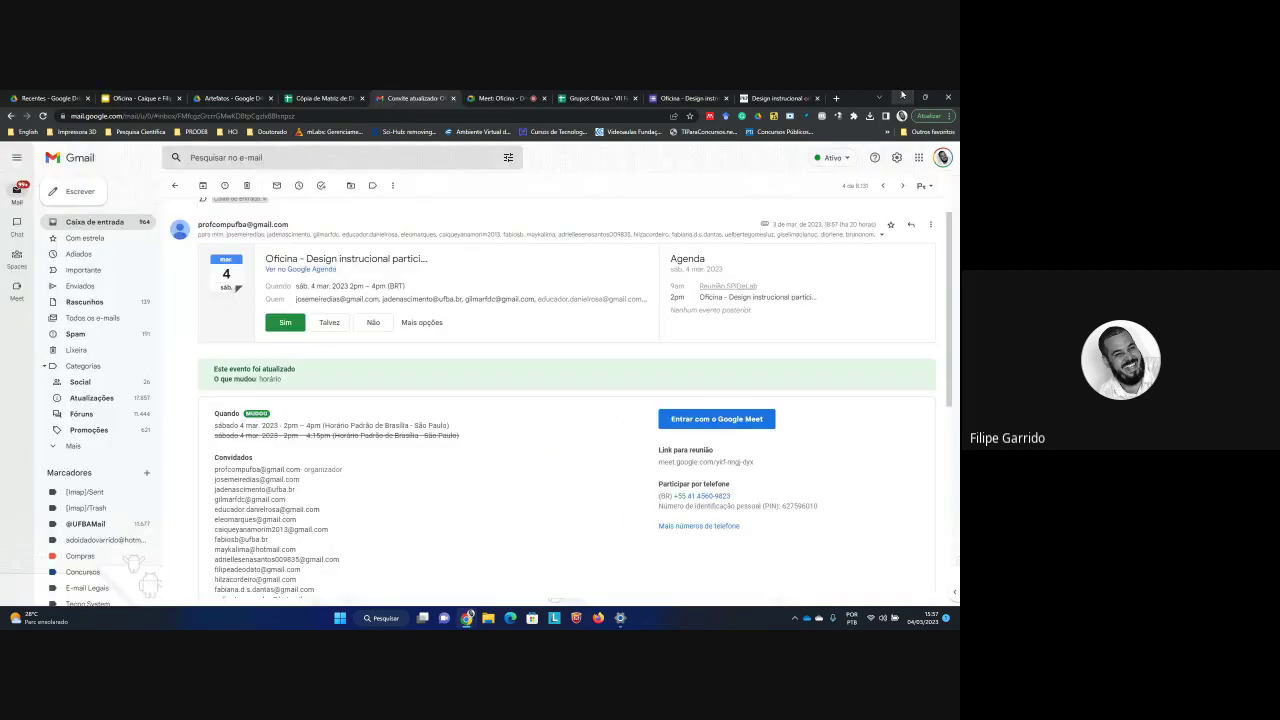
{"action": "left_click", "coordinate": [477, 97]}
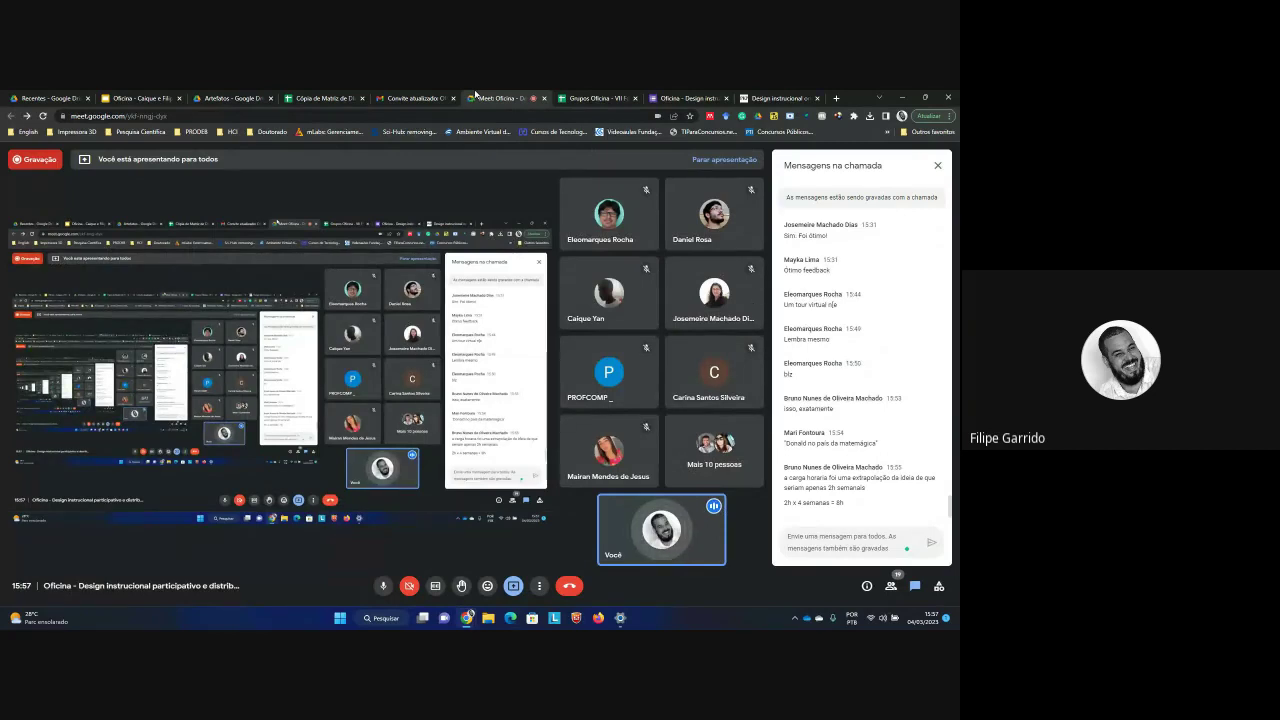
{"action": "left_click", "coordinate": [116, 95]}
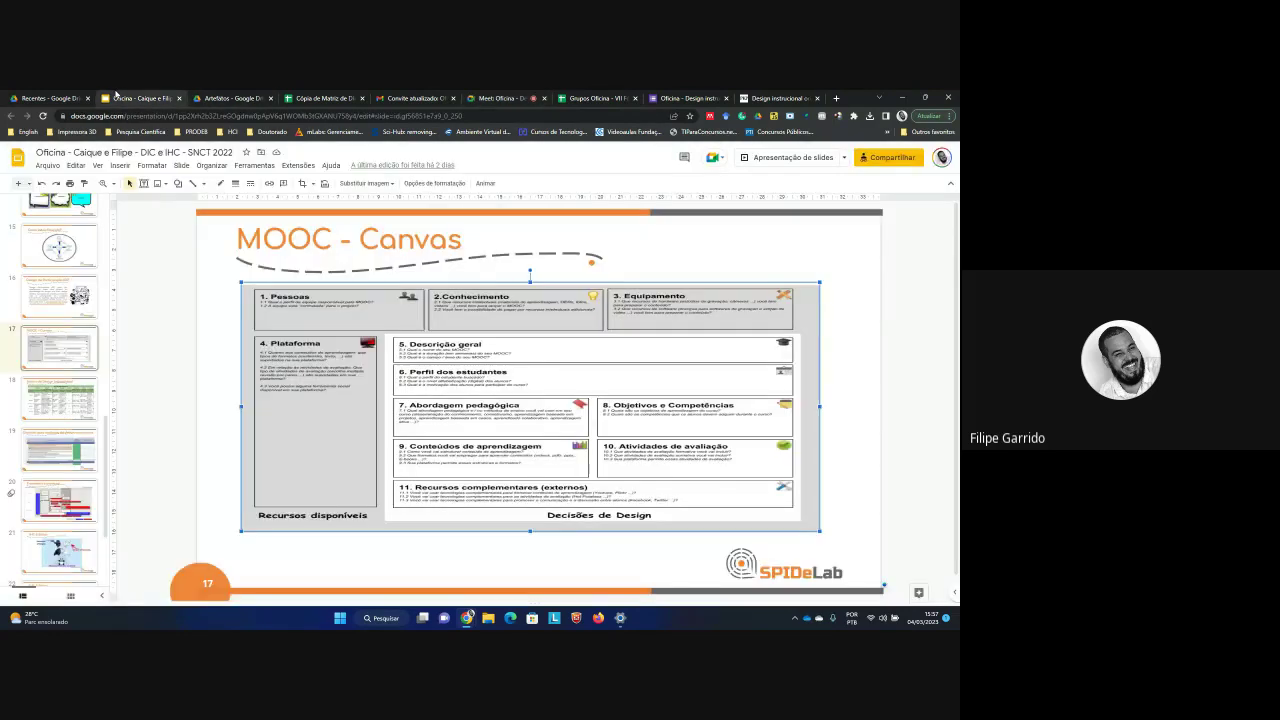
{"action": "left_click", "coordinate": [58, 514]}
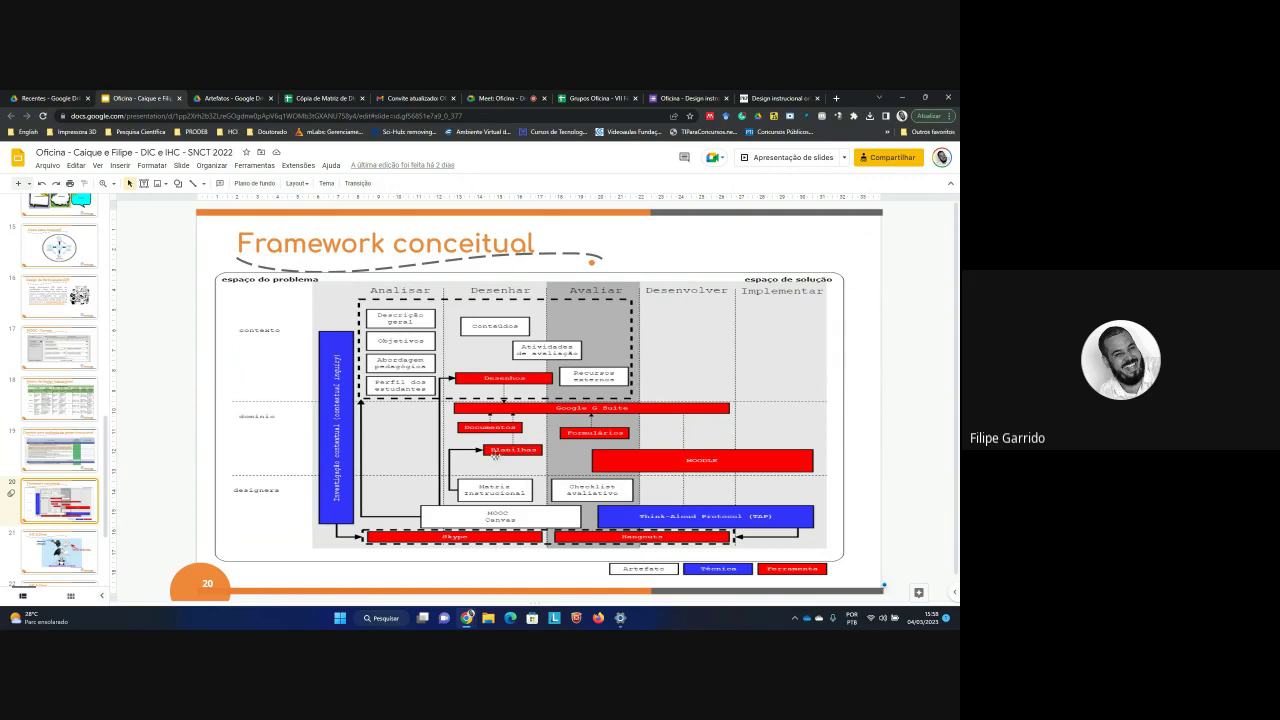
Switch to the Cópia de Matriz de DIns spreadsheet, highlight its whole Módulo 1 row, and return to the Google Meet call.
{"action": "left_click", "coordinate": [604, 96]}
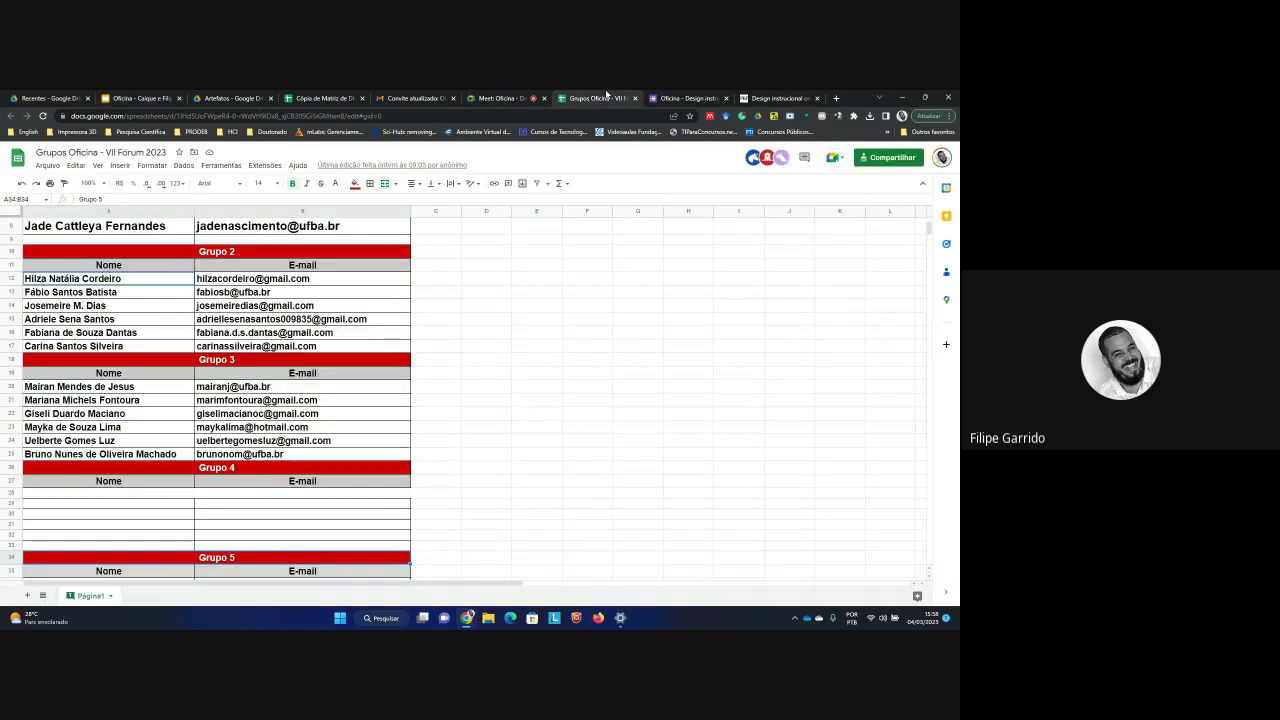
{"action": "left_click", "coordinate": [500, 98]}
{"action": "left_click", "coordinate": [320, 97]}
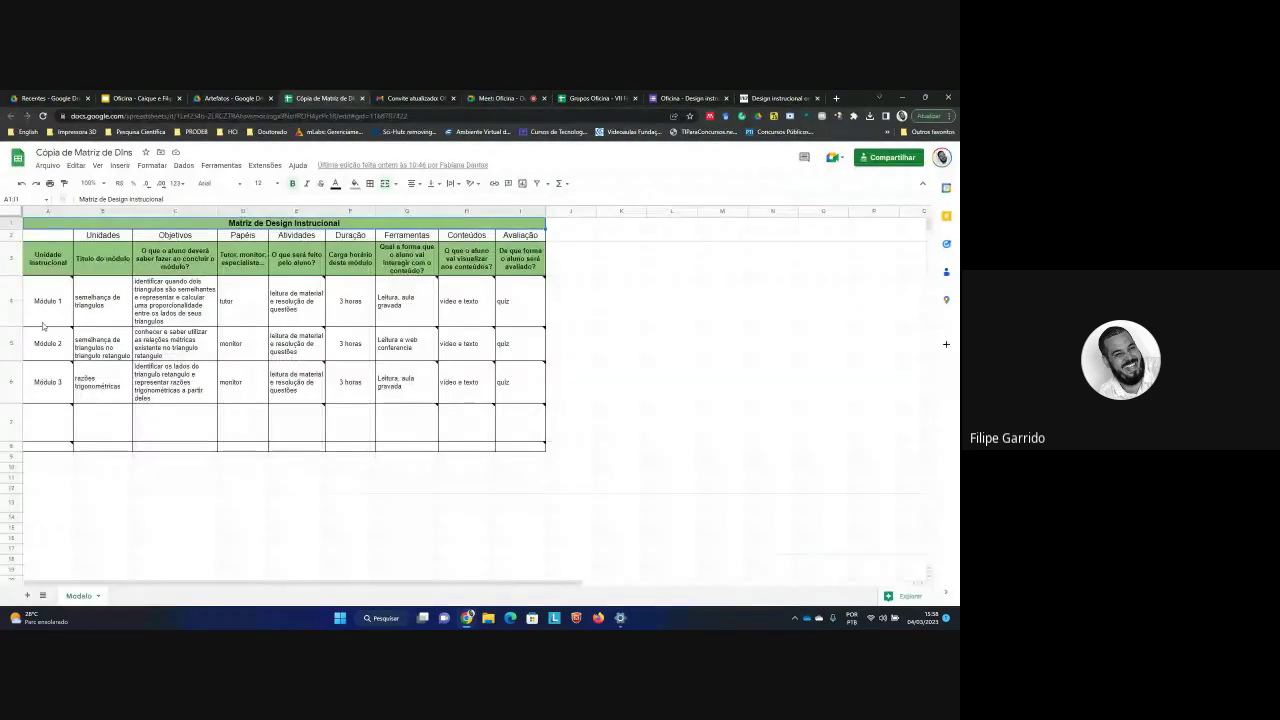
{"action": "left_click", "coordinate": [520, 301], "text": "shift"}
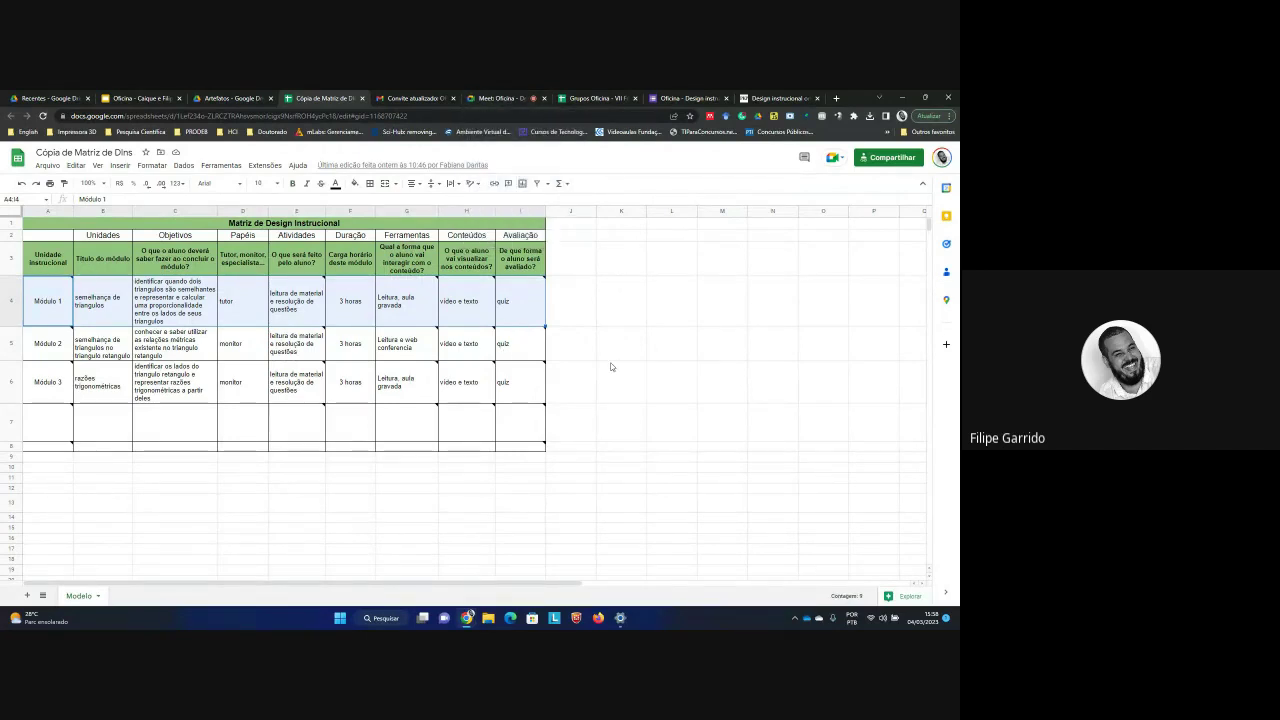
{"action": "left_click", "coordinate": [577, 353]}
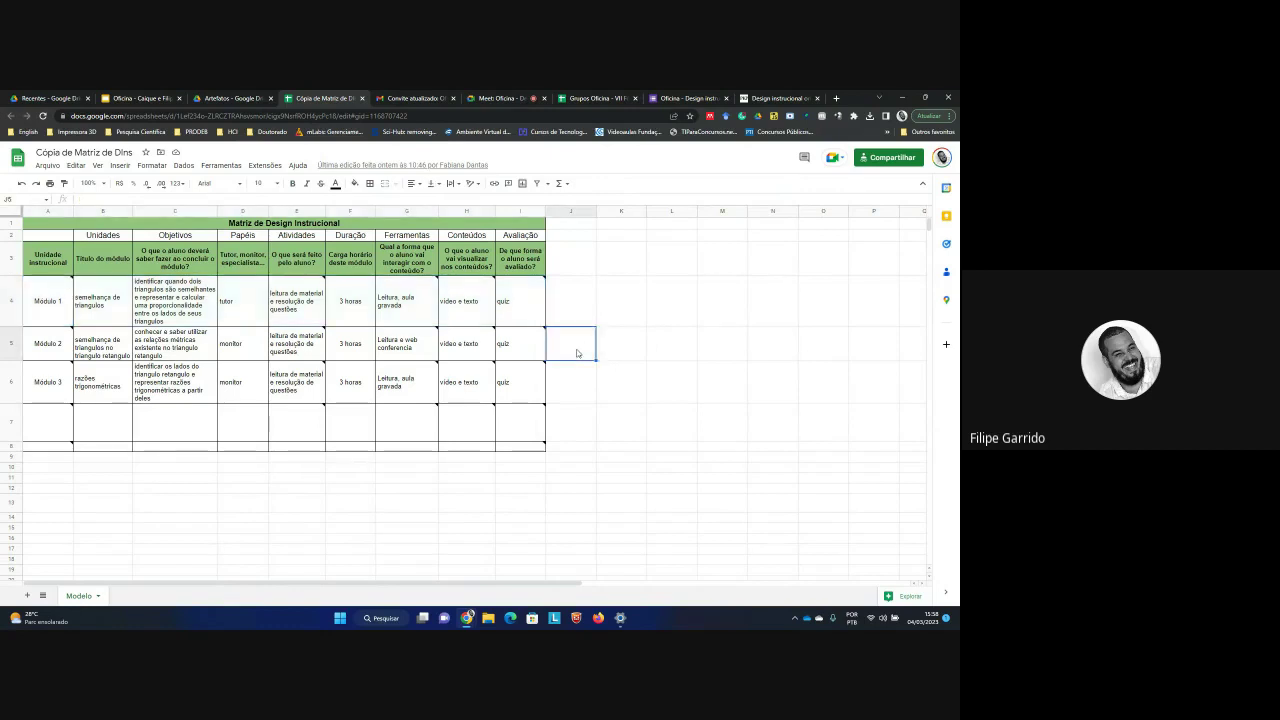
{"action": "left_click", "coordinate": [499, 96]}
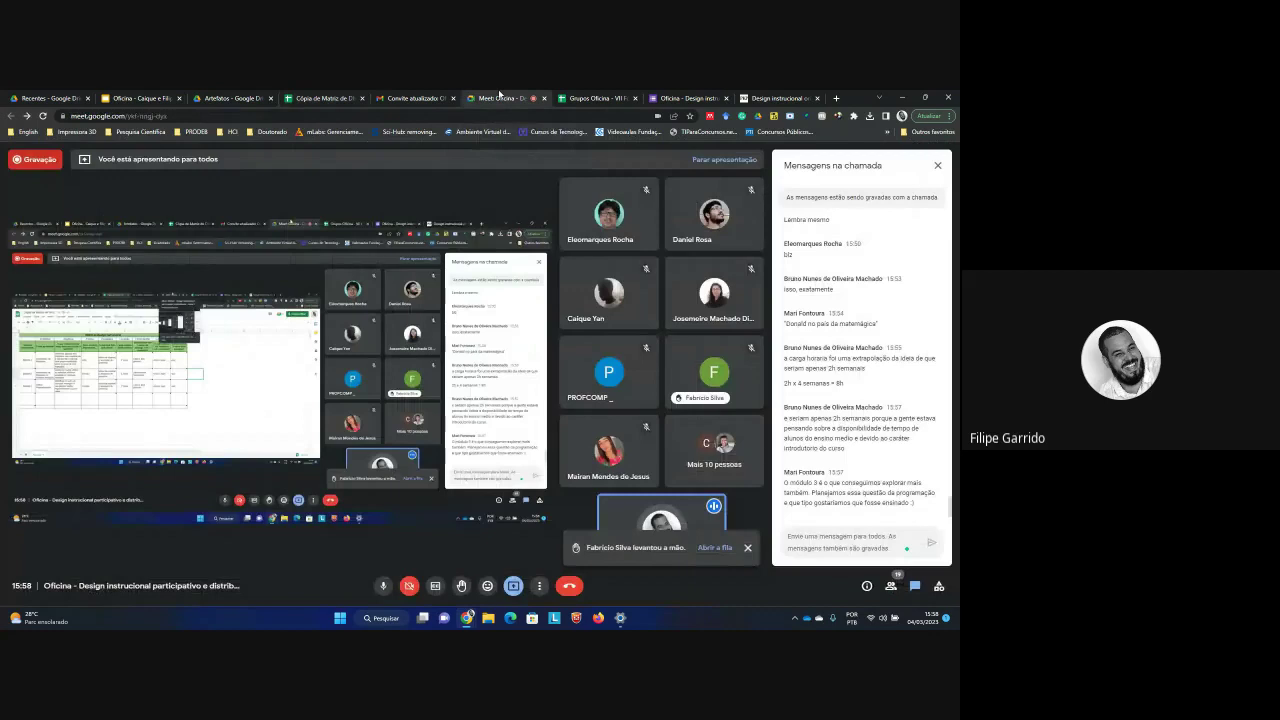